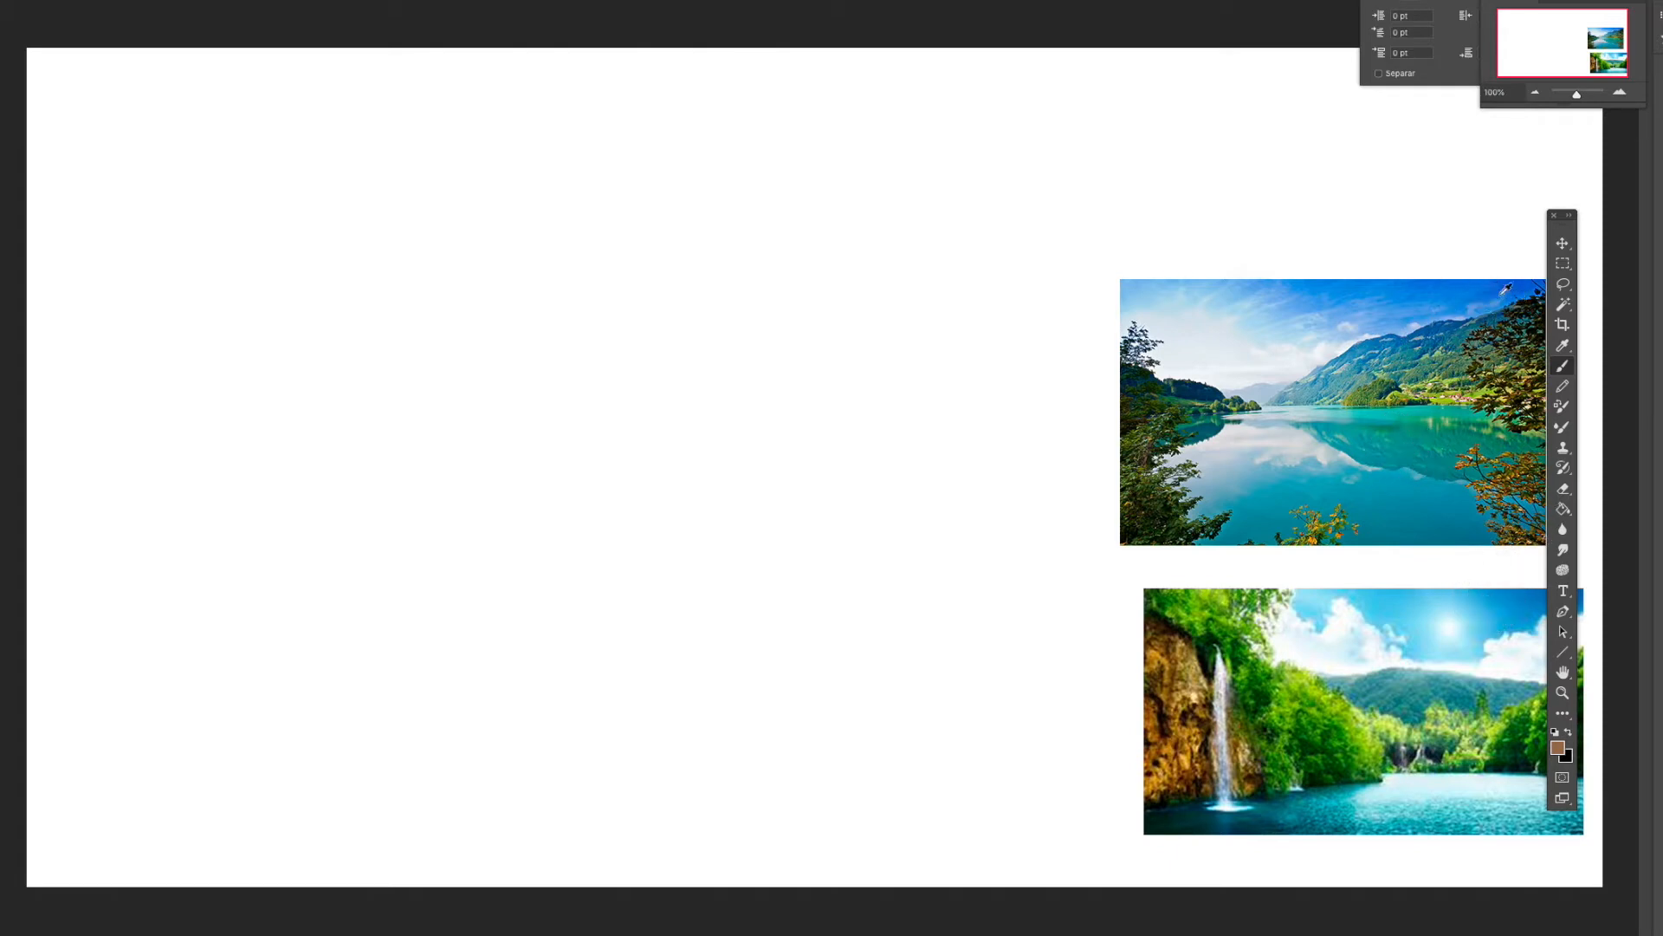
Block in the left side of the sky with broad blue strokes using a soft textured brush
mouse_move(238, 252)
mouse_down()
mouse_move(148, 158)
mouse_move(195, 205)
mouse_up()
right_click(196, 204)
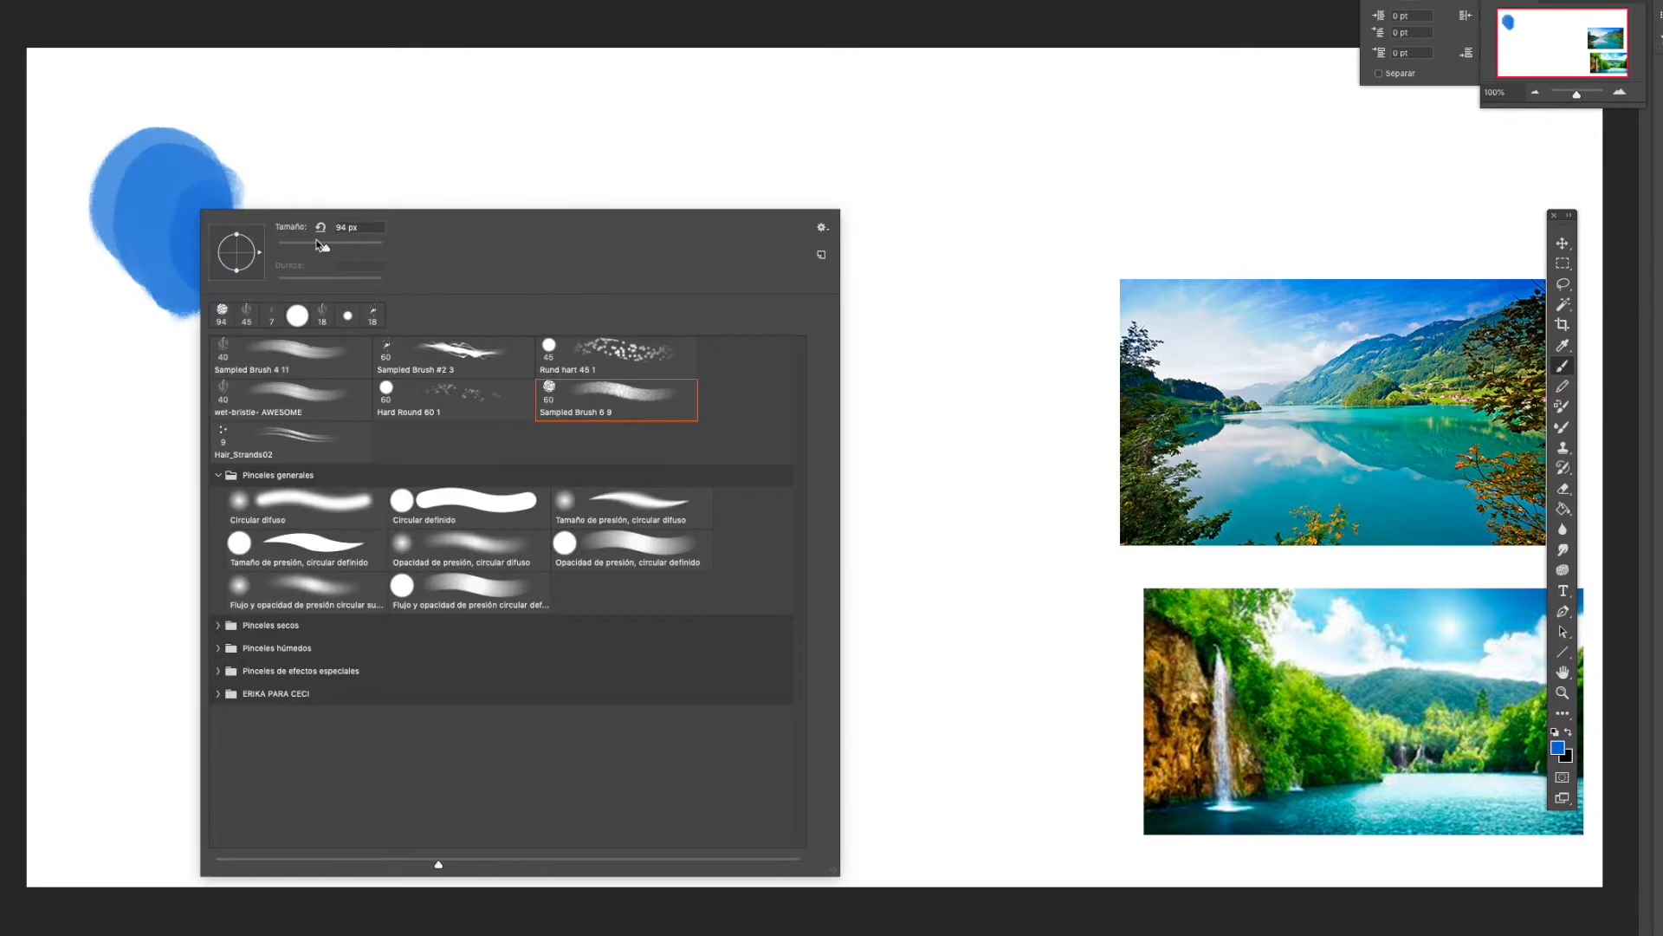
mouse_move(130, 165)
mouse_down()
mouse_move(564, 138)
mouse_move(122, 810)
mouse_move(1010, 141)
mouse_move(187, 416)
mouse_up()
Sample the pale cloud colour from the lake photo and dab light blue patches in the upper-left sky and lower-left area with a different brush
alt+click(1230, 334)
right_click(444, 565)
click(470, 801)
click(471, 583)
drag(527, 672, 528, 570)
scroll(711, 693, down, 10)
click(711, 817)
drag(307, 693, 234, 754)
mouse_move(260, 246)
mouse_down()
mouse_move(251, 334)
mouse_move(311, 297)
mouse_move(260, 217)
mouse_up()
Sample the bright sky blue from the waterfall photo and paint it across the sky, with the toolbar moved beside the painting
alt+click(1351, 607)
mouse_move(459, 208)
mouse_down()
mouse_move(373, 173)
mouse_move(646, 329)
mouse_up()
drag(1563, 214, 1078, 170)
mouse_move(330, 416)
mouse_down()
mouse_move(703, 344)
mouse_move(866, 190)
mouse_move(897, 416)
mouse_move(977, 229)
mouse_up()
Sample deep blue from the lake photo and blend it with lighter blues picked from the painting across the left side of the sky
alt+click(1530, 291)
mouse_move(95, 346)
mouse_down()
mouse_move(135, 429)
mouse_move(286, 468)
mouse_up()
alt+click(294, 347)
mouse_move(95, 303)
mouse_down()
mouse_move(361, 379)
mouse_move(597, 200)
mouse_up()
alt+click(260, 234)
drag(347, 173, 173, 346)
mouse_move(295, 164)
mouse_down()
mouse_move(211, 375)
mouse_move(399, 225)
mouse_up()
Switch brush and block in the distant mountains above the horizon with blue-grey and teal tones sampled from the lake photo
right_click(736, 317)
click(1166, 481)
drag(898, 356, 858, 356)
alt+click(1265, 395)
mouse_move(511, 468)
mouse_down()
mouse_move(762, 351)
mouse_move(1014, 459)
mouse_up()
alt+click(1200, 426)
mouse_move(1018, 321)
mouse_down()
mouse_move(689, 451)
mouse_move(649, 511)
mouse_up()
alt+click(1282, 472)
mouse_move(996, 416)
mouse_down()
mouse_move(356, 456)
mouse_move(460, 498)
mouse_up()
key(ctrl+z)
Paint the dark navy hill and the green slope at the left shore using colours sampled from the lake photo
alt+click(1192, 390)
drag(91, 377, 303, 512)
alt+click(1192, 376)
mouse_move(86, 429)
mouse_down()
mouse_move(304, 533)
mouse_move(386, 521)
mouse_up()
Sample turquoise from the lake photo and paint a wide water band below the horizon plus a short stroke beneath it
alt+click(1300, 472)
drag(94, 517, 936, 514)
drag(108, 486, 1003, 485)
right_click(832, 634)
click(970, 649)
drag(710, 556, 882, 567)
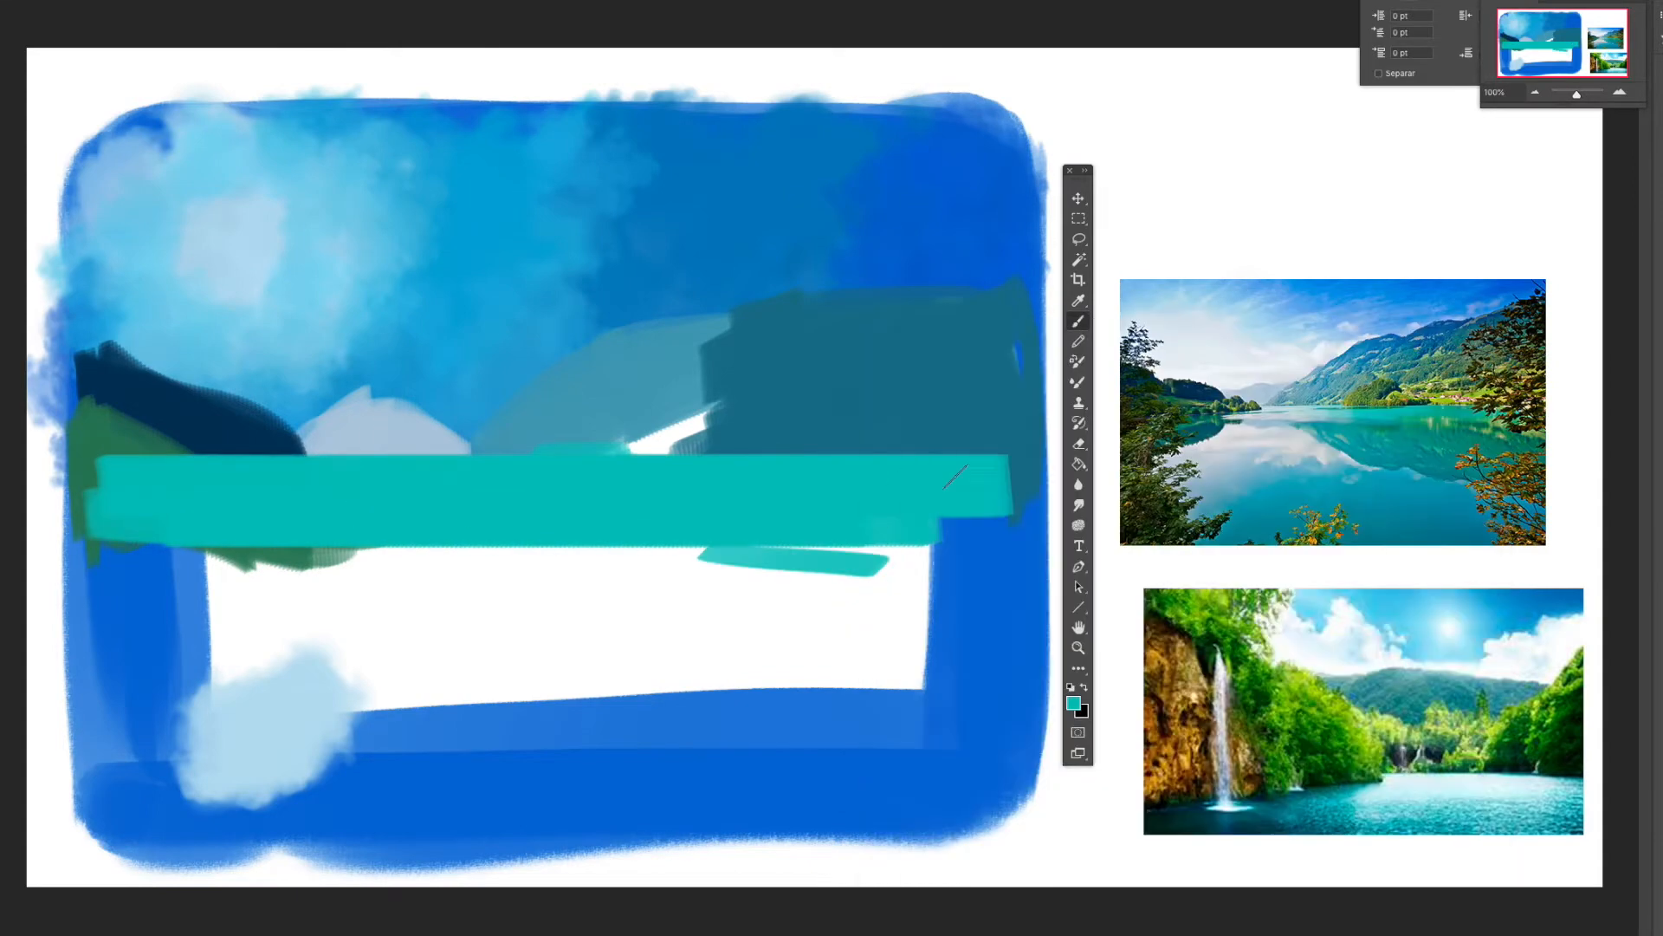
Change brush and paint green and lighter teal strokes on the right side of the water
right_click(811, 598)
click(1117, 821)
click(1305, 819)
right_click(881, 580)
drag(1014, 511, 814, 598)
right_click(795, 598)
click(901, 422)
mouse_move(1014, 598)
mouse_down()
mouse_move(715, 597)
mouse_move(1023, 616)
mouse_up()
Sample blue from the waterfall photo, paint a mid-blue band across the water and cover the foreground with dark teal
alt+click(1386, 611)
drag(502, 651, 945, 654)
right_click(786, 637)
click(901, 422)
drag(918, 727, 211, 739)
drag(104, 797, 1031, 771)
Sample the water colour from the lake photo and fill the remaining white area of the lake with horizontal strokes
alt+click(1300, 511)
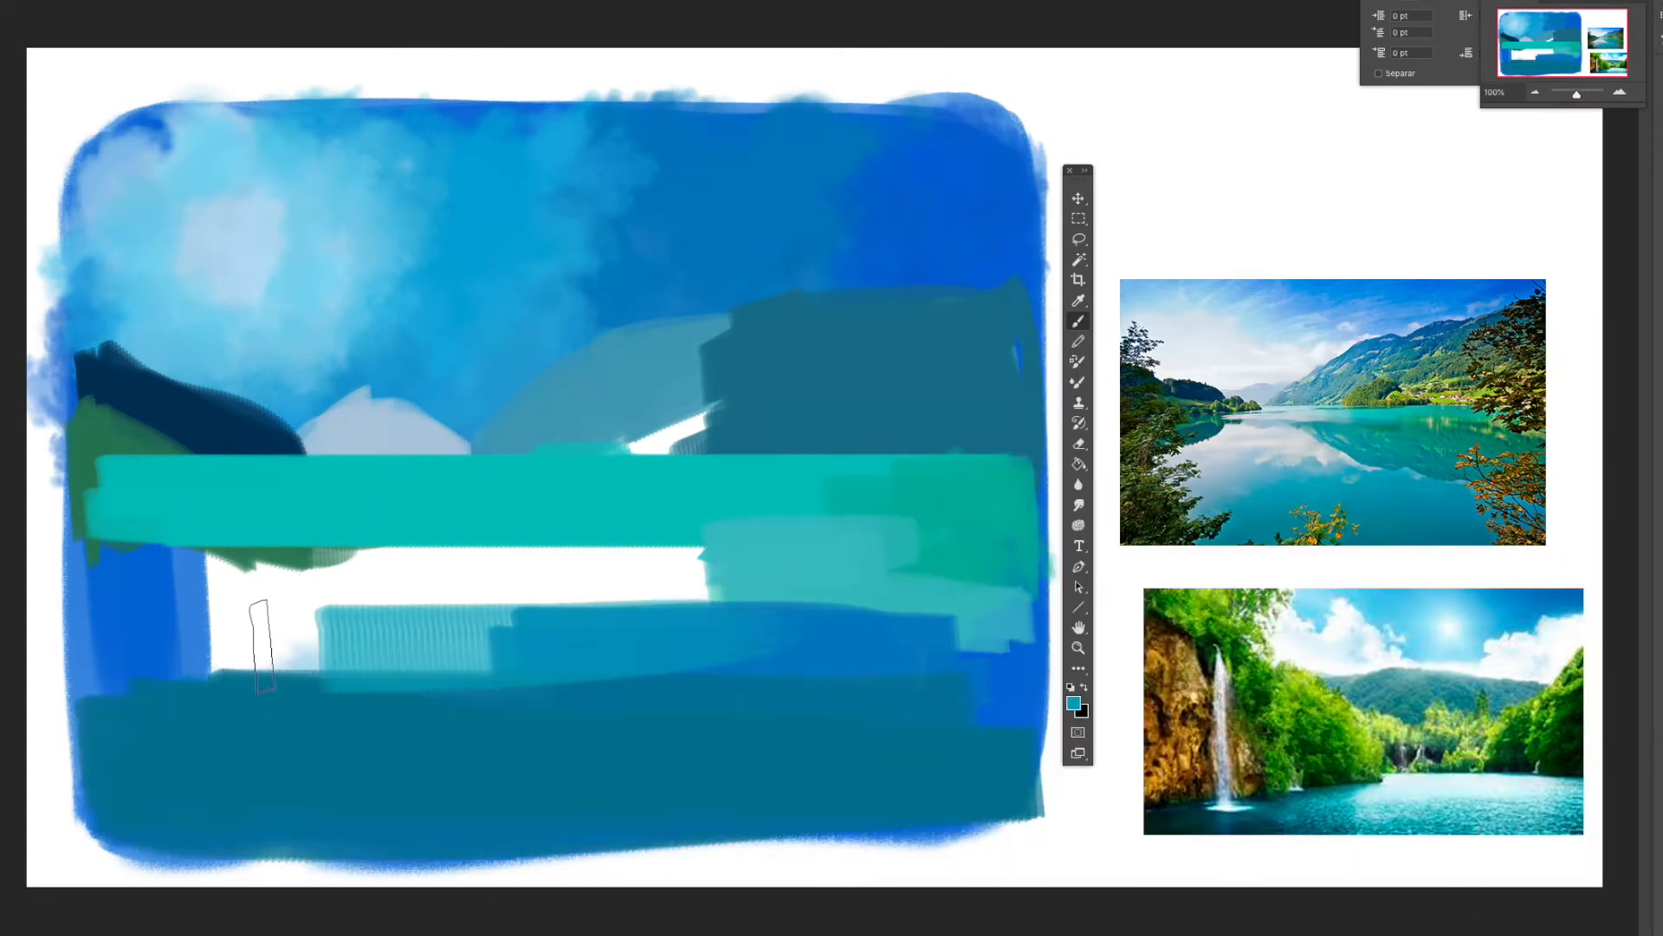
drag(260, 635, 909, 667)
drag(381, 576, 78, 632)
drag(121, 563, 719, 577)
drag(520, 598, 996, 598)
drag(104, 520, 970, 537)
drag(182, 632, 953, 668)
Paint dark foliage in the lower-left corner with the Trees brush and add turquoise textured clusters over the foreground water
right_click(814, 607)
click(970, 650)
alt+click(1156, 511)
mouse_move(130, 780)
mouse_down()
mouse_move(99, 528)
mouse_move(637, 836)
mouse_up()
alt+click(393, 728)
mouse_move(112, 546)
mouse_down()
mouse_move(663, 819)
mouse_move(606, 728)
mouse_up()
alt+click(509, 672)
drag(303, 719, 897, 750)
click(1079, 444)
drag(29, 511, 30, 728)
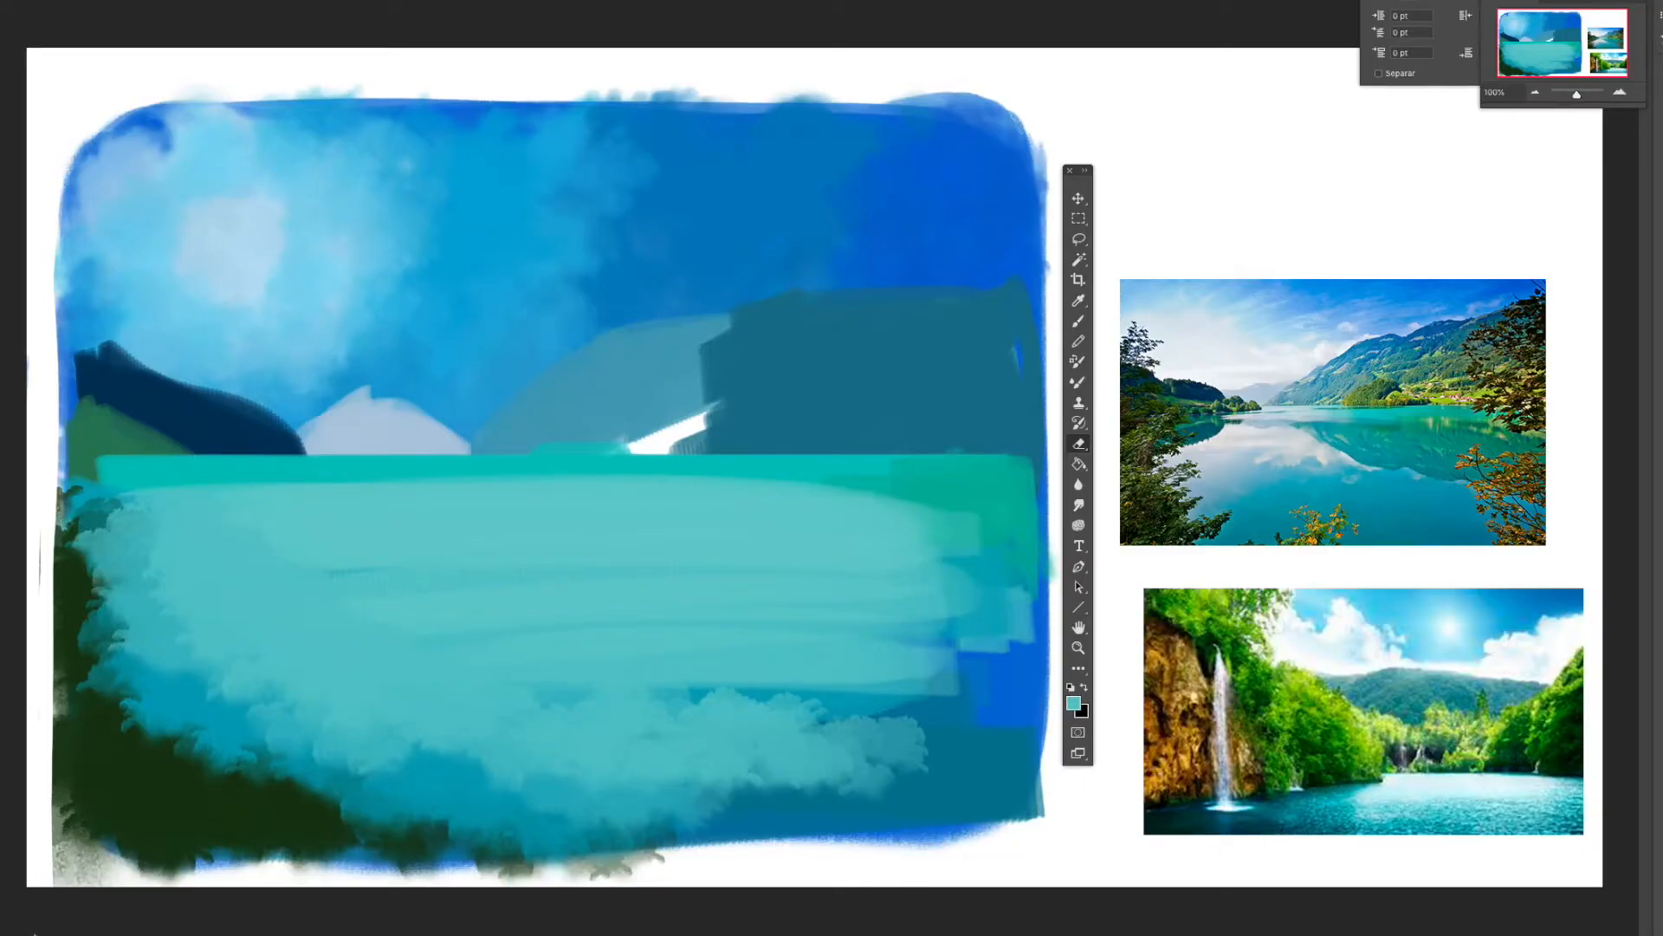
key(ctrl+z)
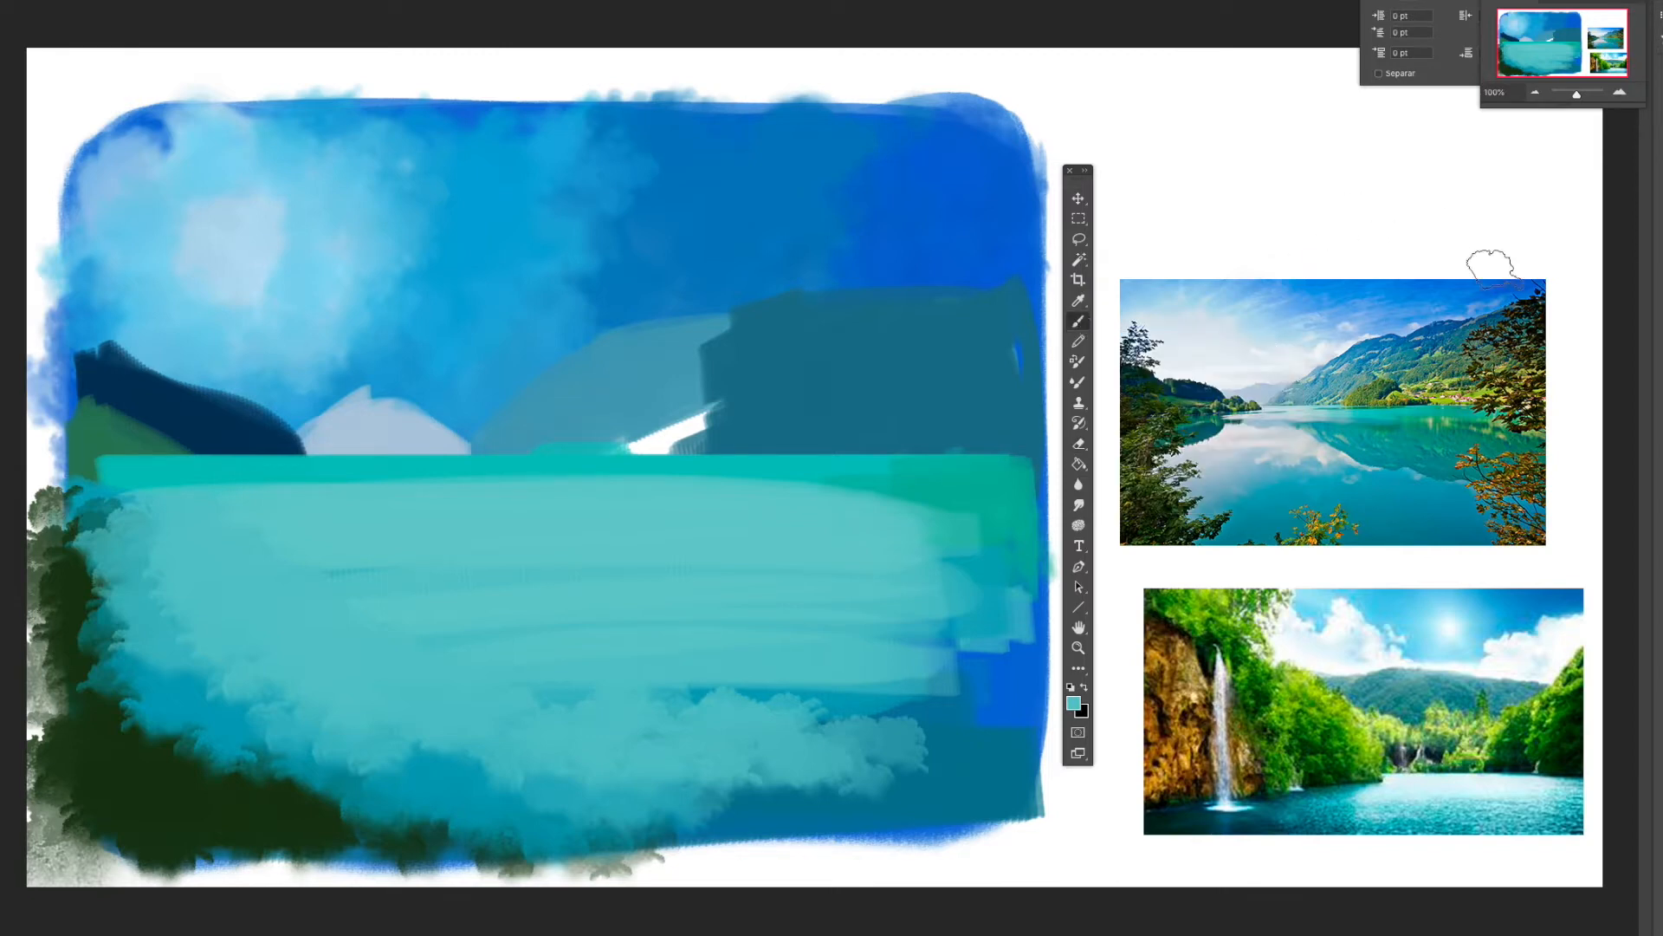
Blend the upper-right sky with the Smoke Brush using deep blue from the lake photo and mid-blue picked from the painting
alt+click(1497, 291)
right_click(871, 196)
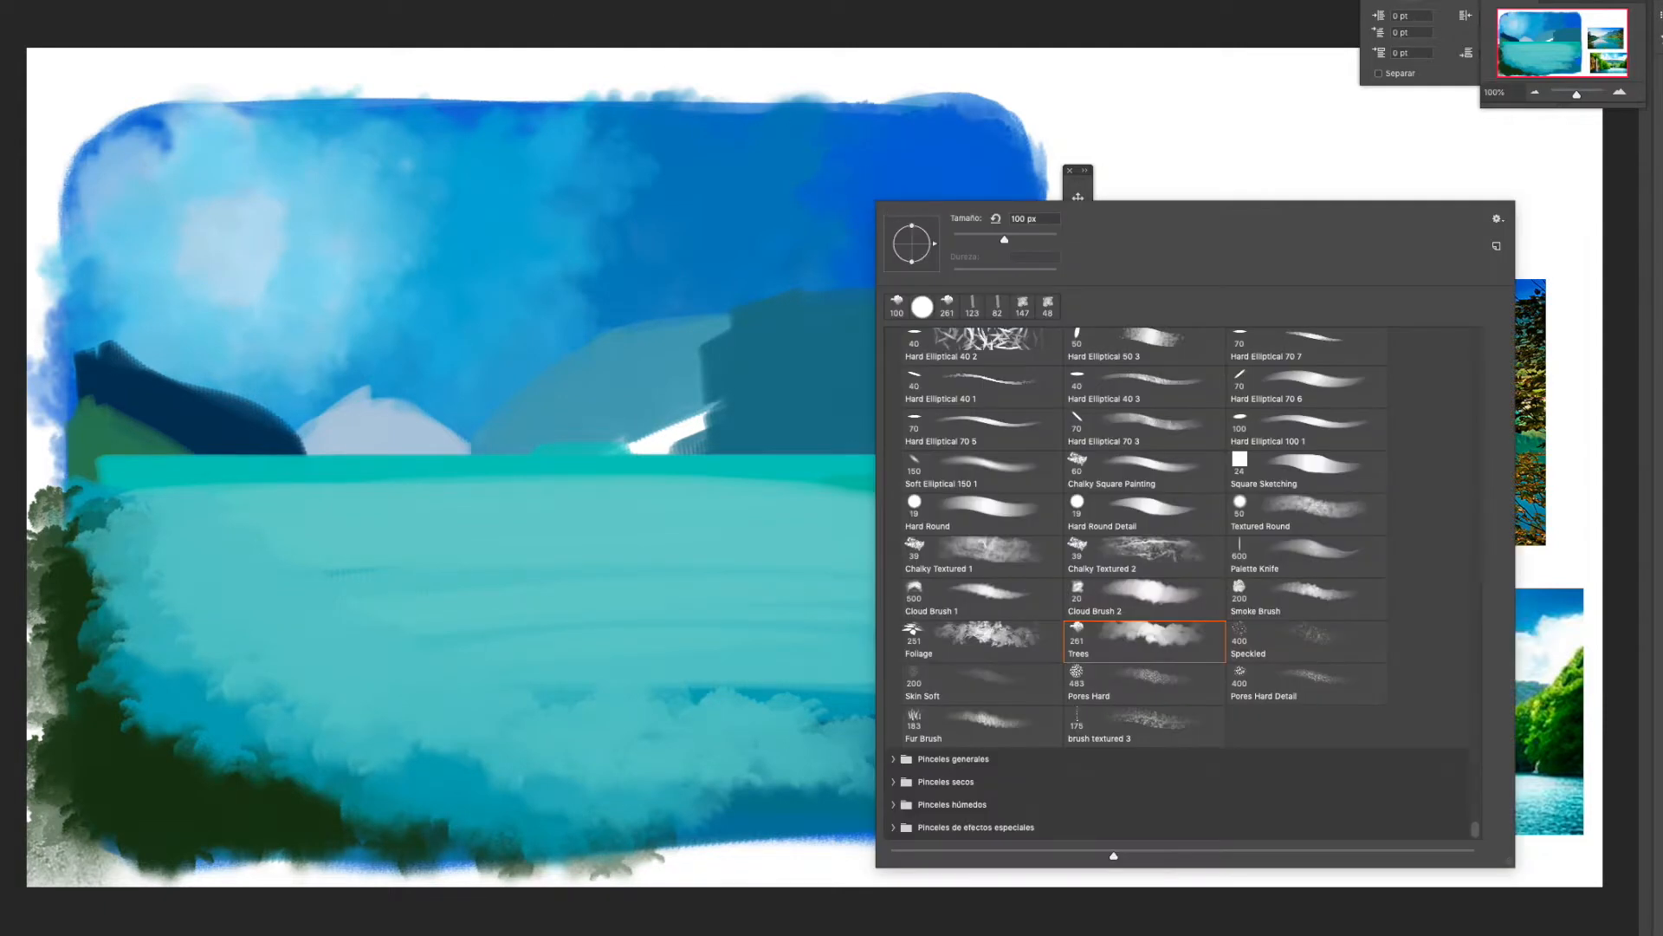
key(Escape)
right_click(855, 252)
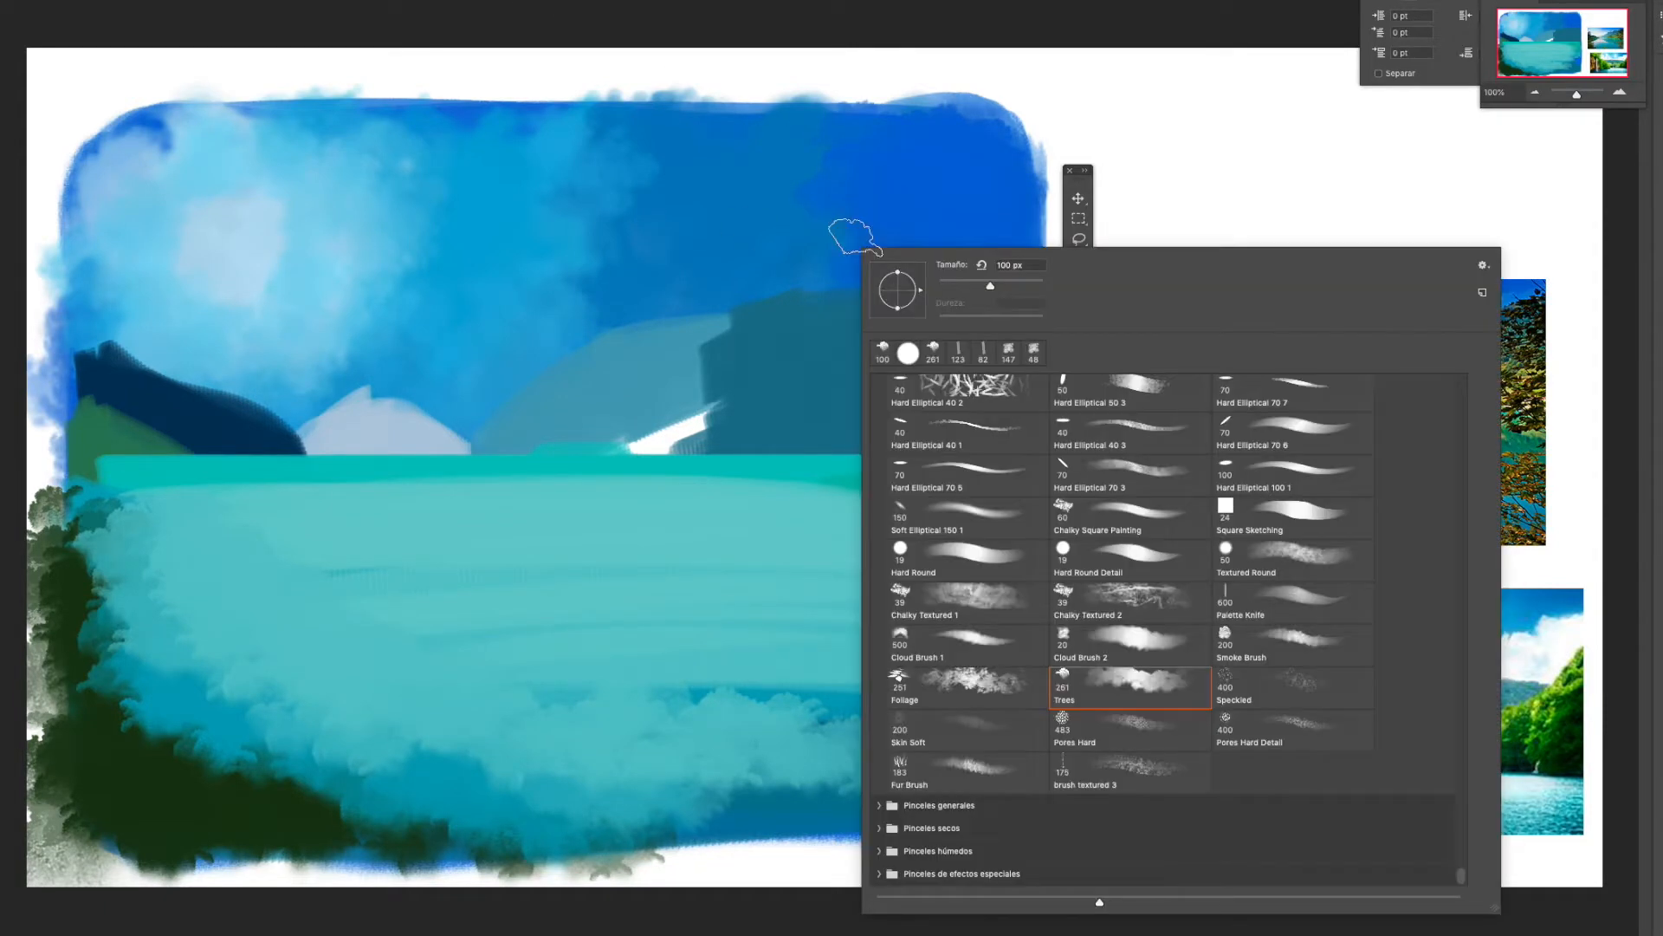
click(1282, 636)
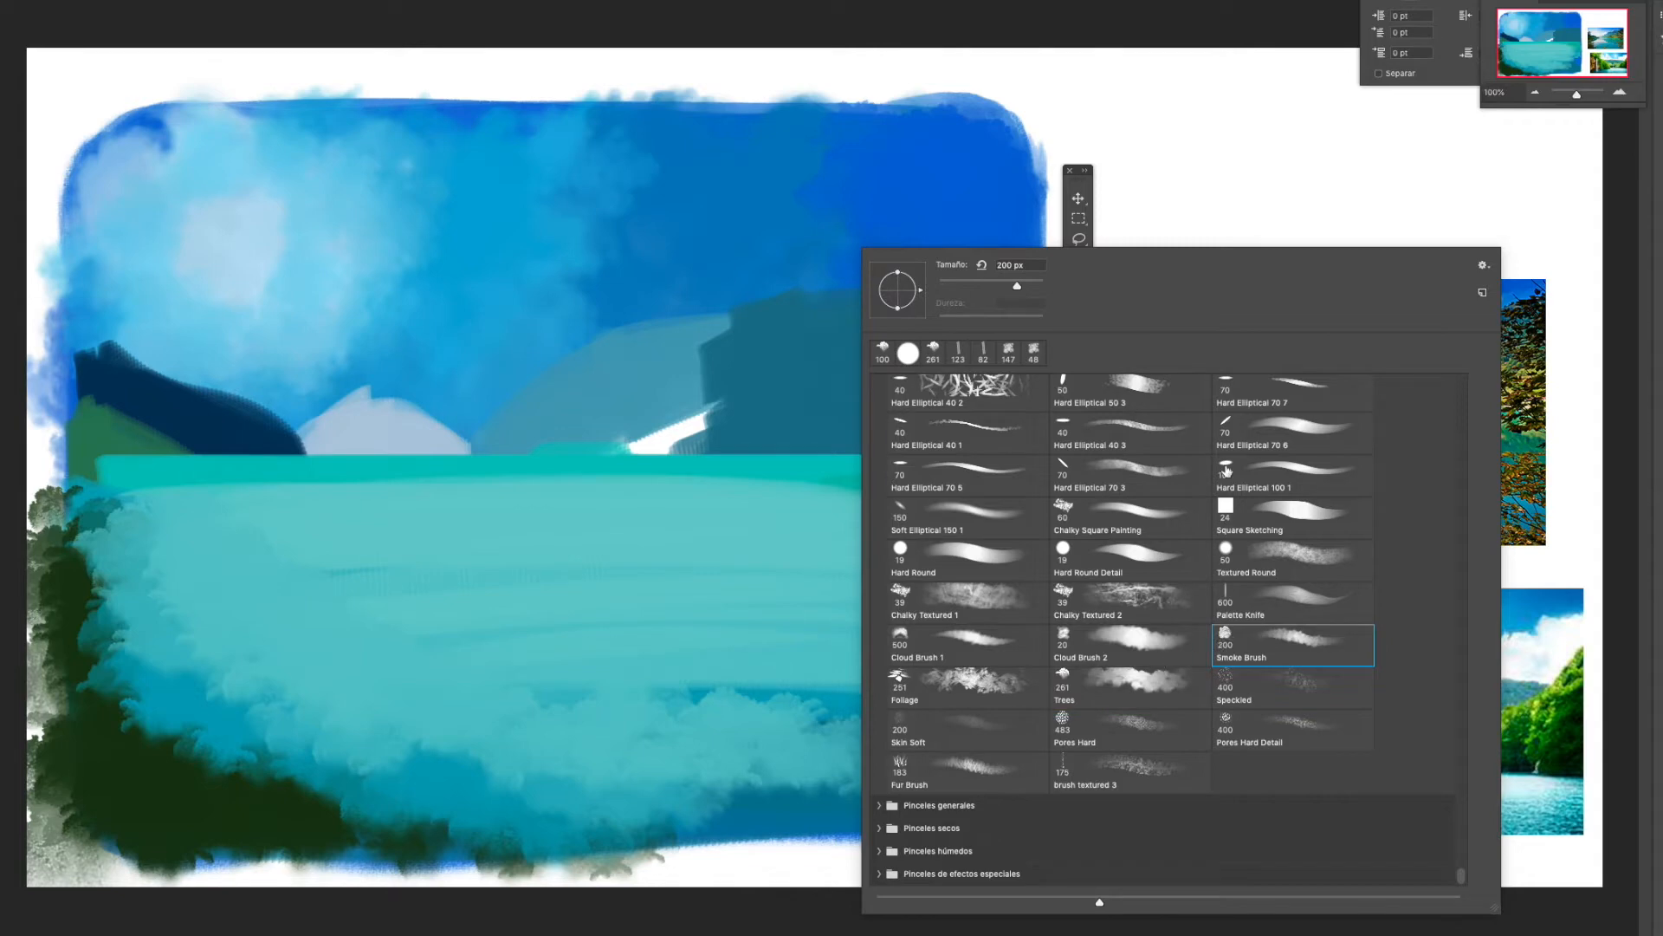
key(Escape)
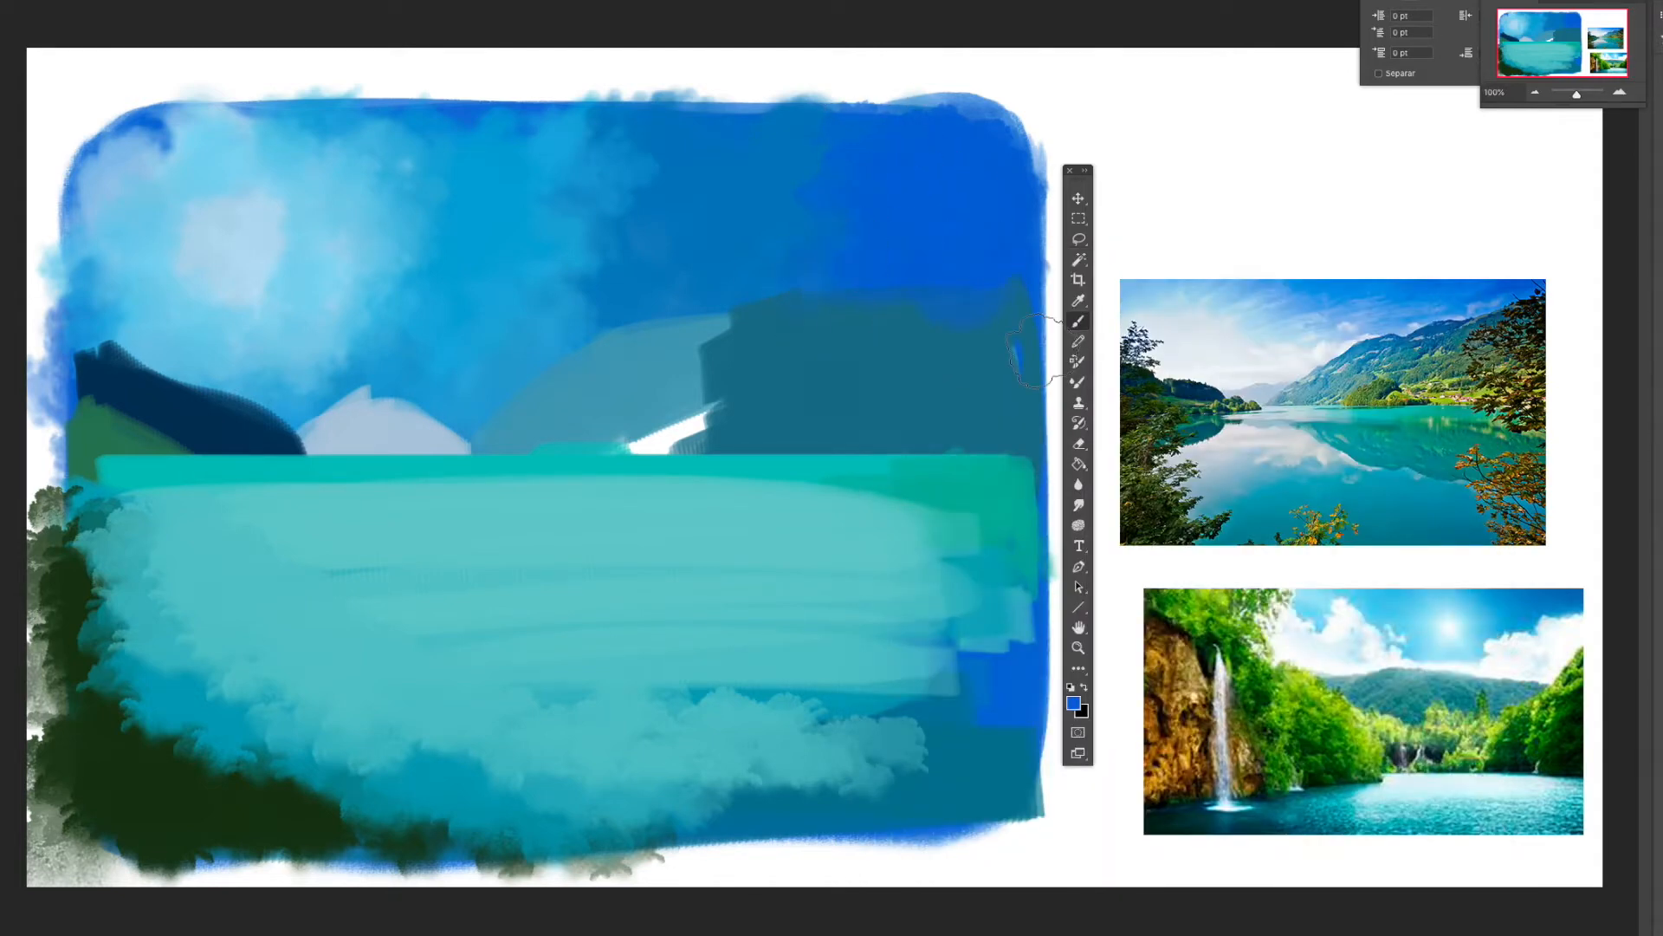
mouse_move(777, 256)
mouse_down()
mouse_move(769, 151)
mouse_move(640, 118)
mouse_up()
alt+click(619, 179)
drag(676, 189, 797, 179)
alt+click(626, 308)
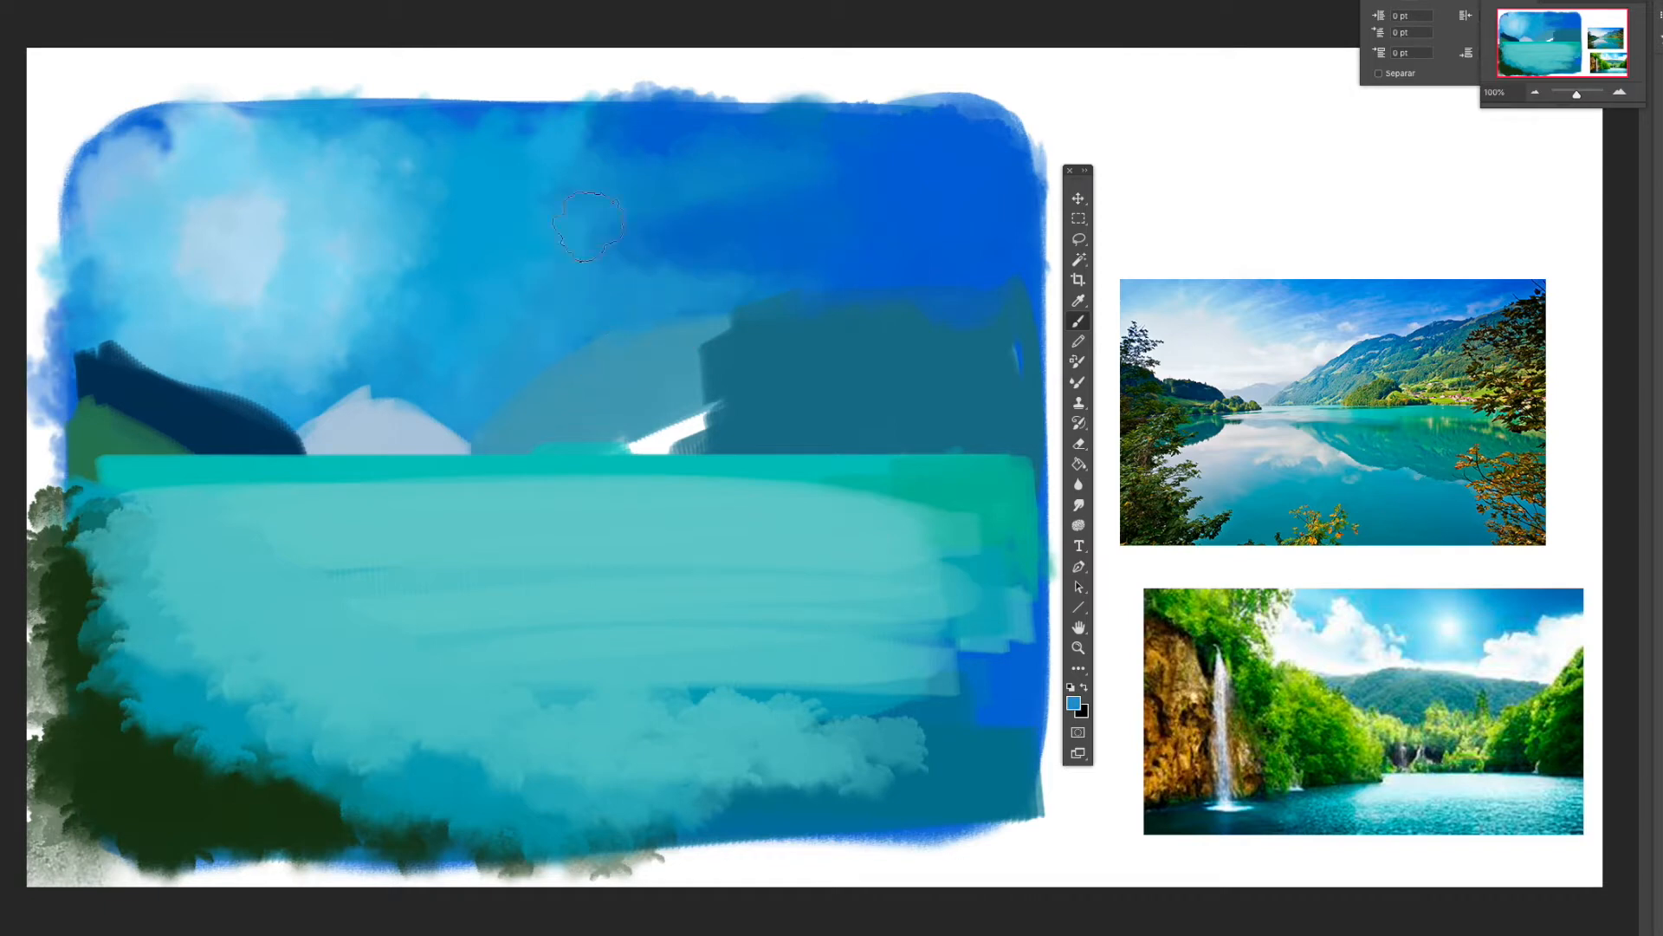
Try the Hard Elliptical 50 3 and Chalky Textured 1 brushes on the right side of the sky
right_click(958, 274)
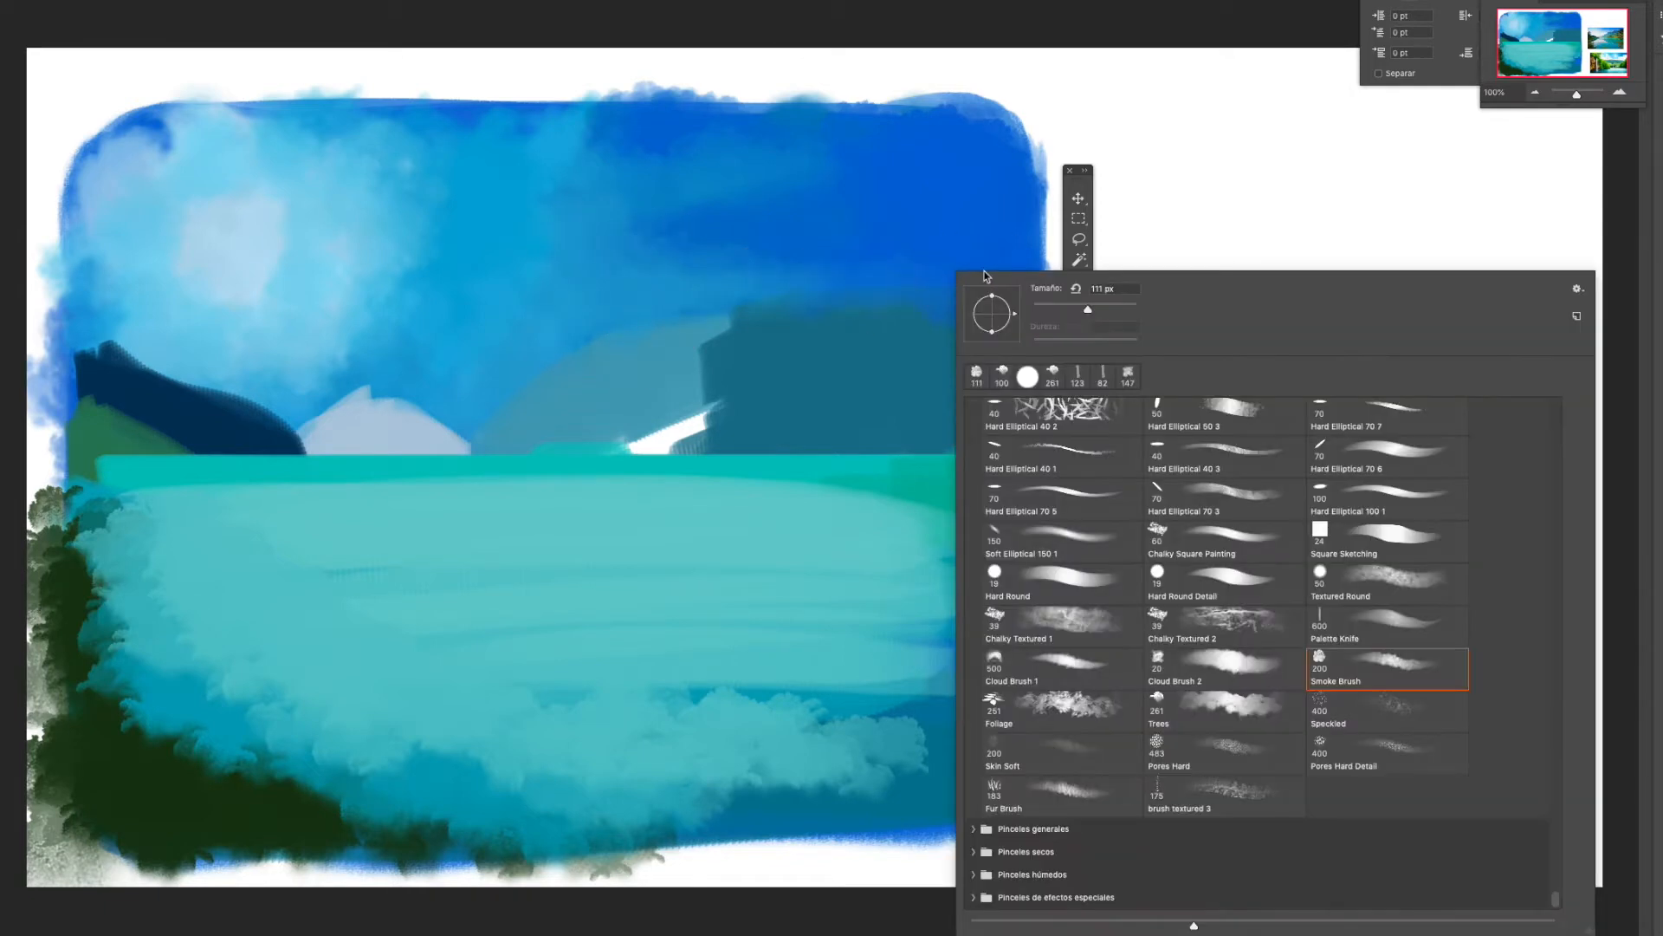
click(1244, 413)
click(958, 267)
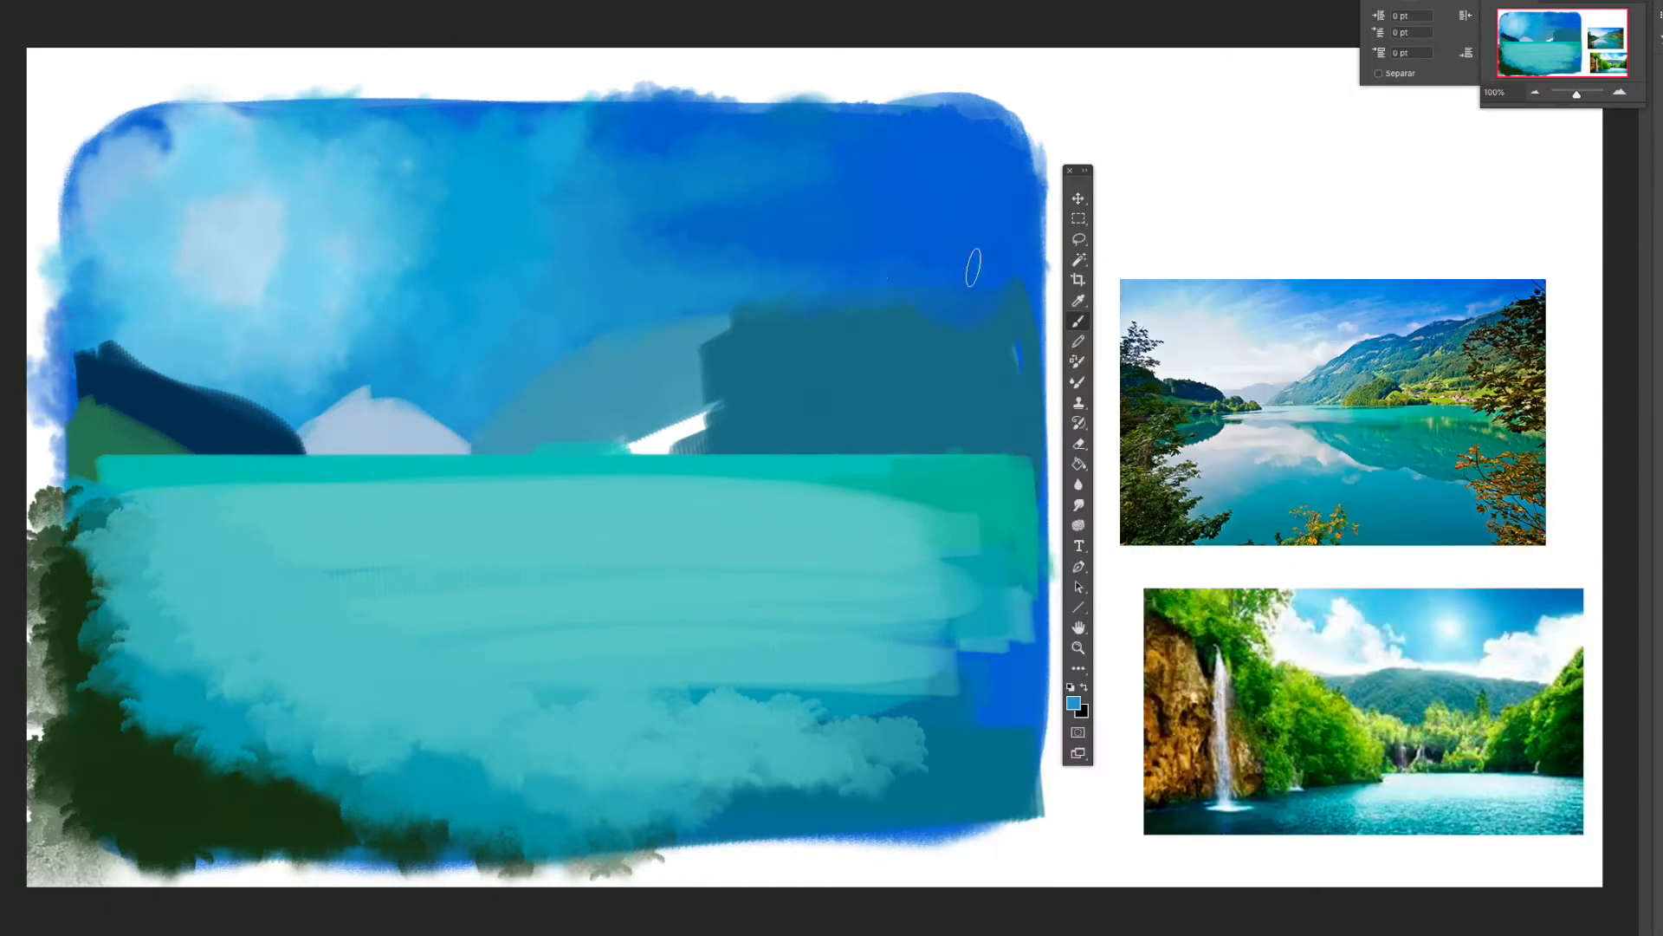
right_click(797, 305)
click(920, 667)
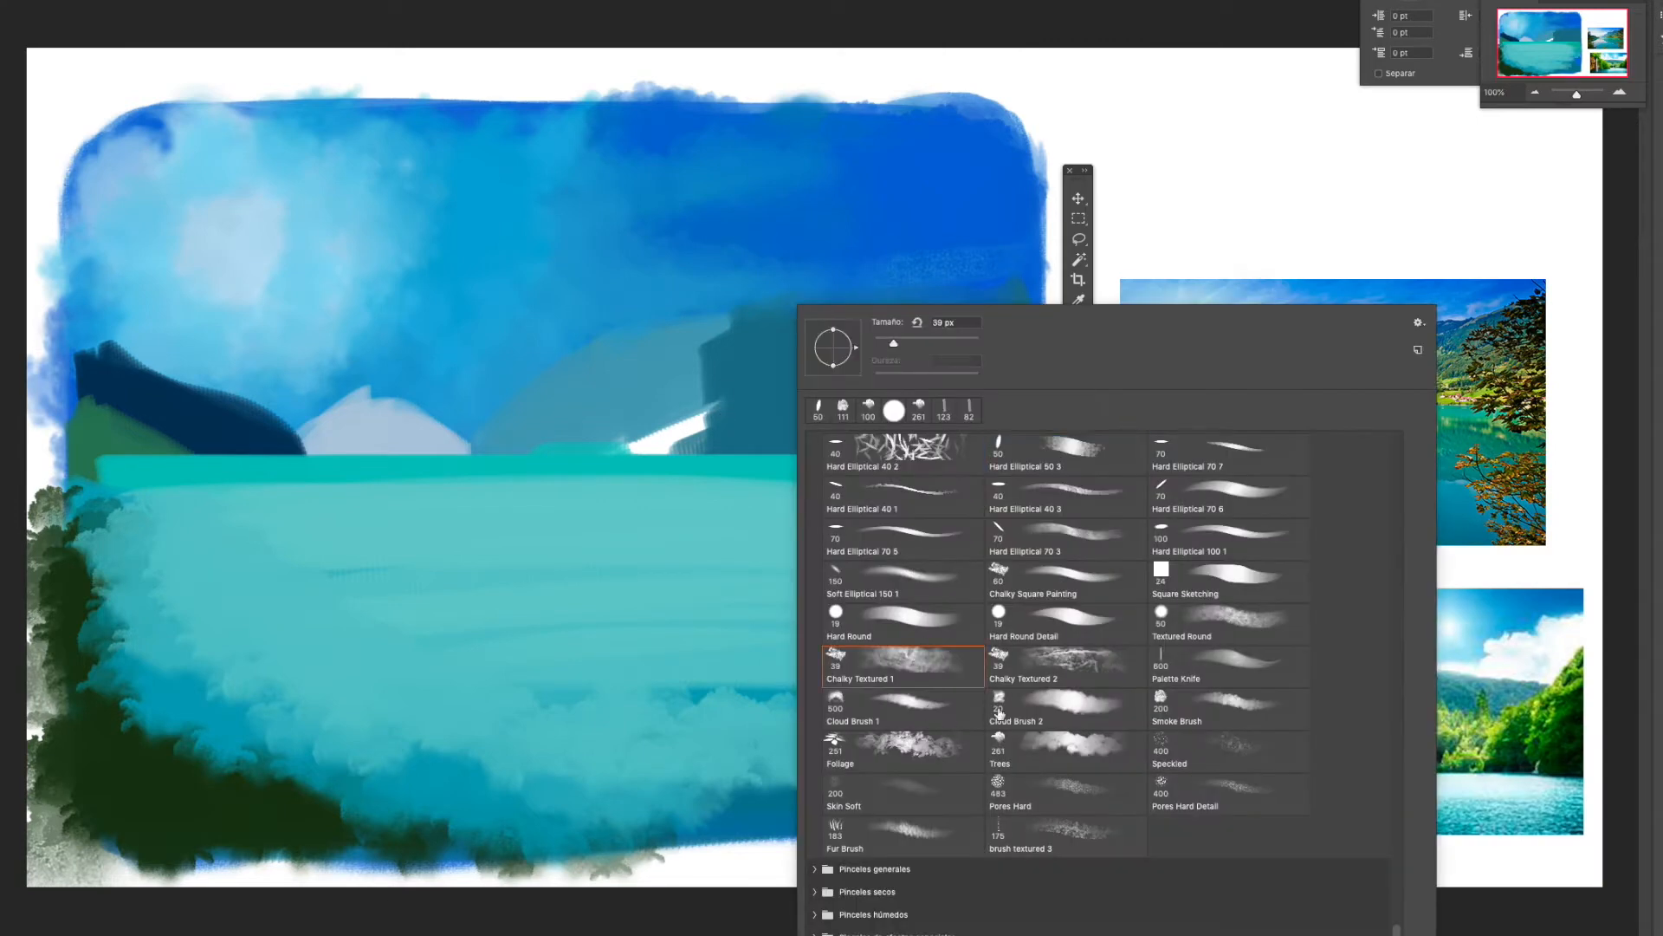
click(972, 246)
Smooth the sky above the mountains with blue strokes in colours picked from the painting
alt+click(977, 227)
drag(1002, 260, 777, 268)
alt+click(610, 261)
mouse_move(626, 253)
mouse_down()
mouse_move(849, 143)
mouse_move(516, 275)
mouse_up()
alt+click(943, 227)
Switch to Cloud Brush 2, soften the sky above the mountains and lighten the upper-left sky with pale blue from the lake photo
right_click(785, 260)
click(1059, 662)
click(572, 299)
drag(507, 301, 627, 281)
alt+click(1343, 328)
mouse_move(121, 290)
mouse_down()
mouse_move(252, 112)
mouse_move(217, 95)
mouse_move(398, 139)
mouse_up()
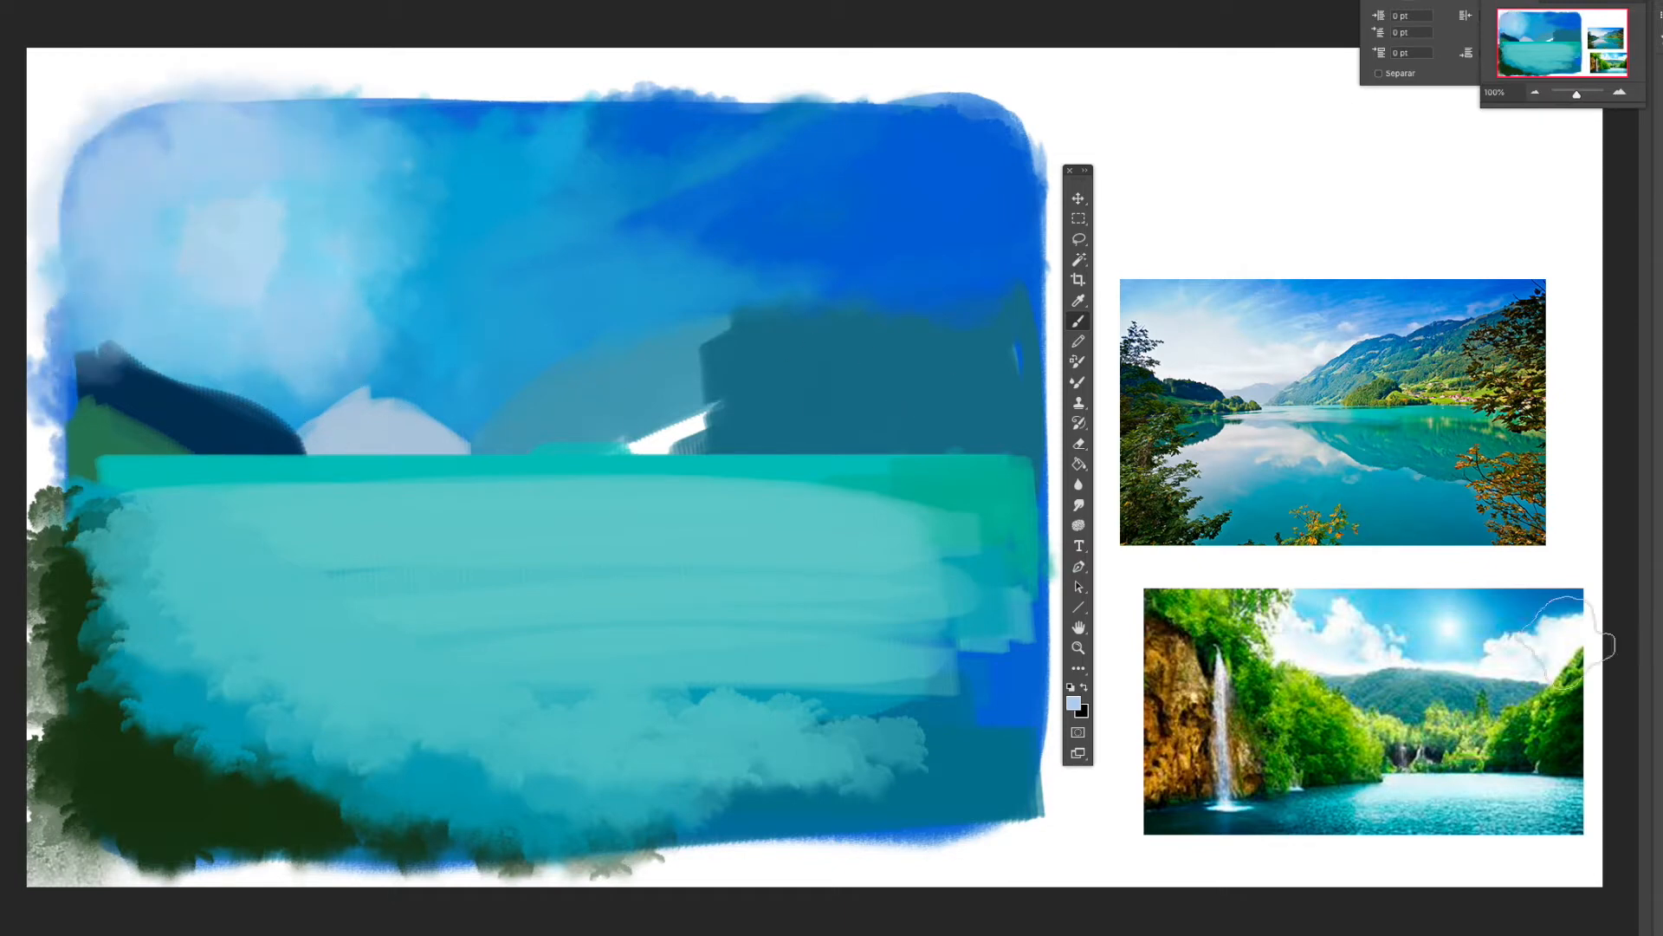
Paint a small white cloud above the central mountain and trim its edges with the Eraser
right_click(671, 335)
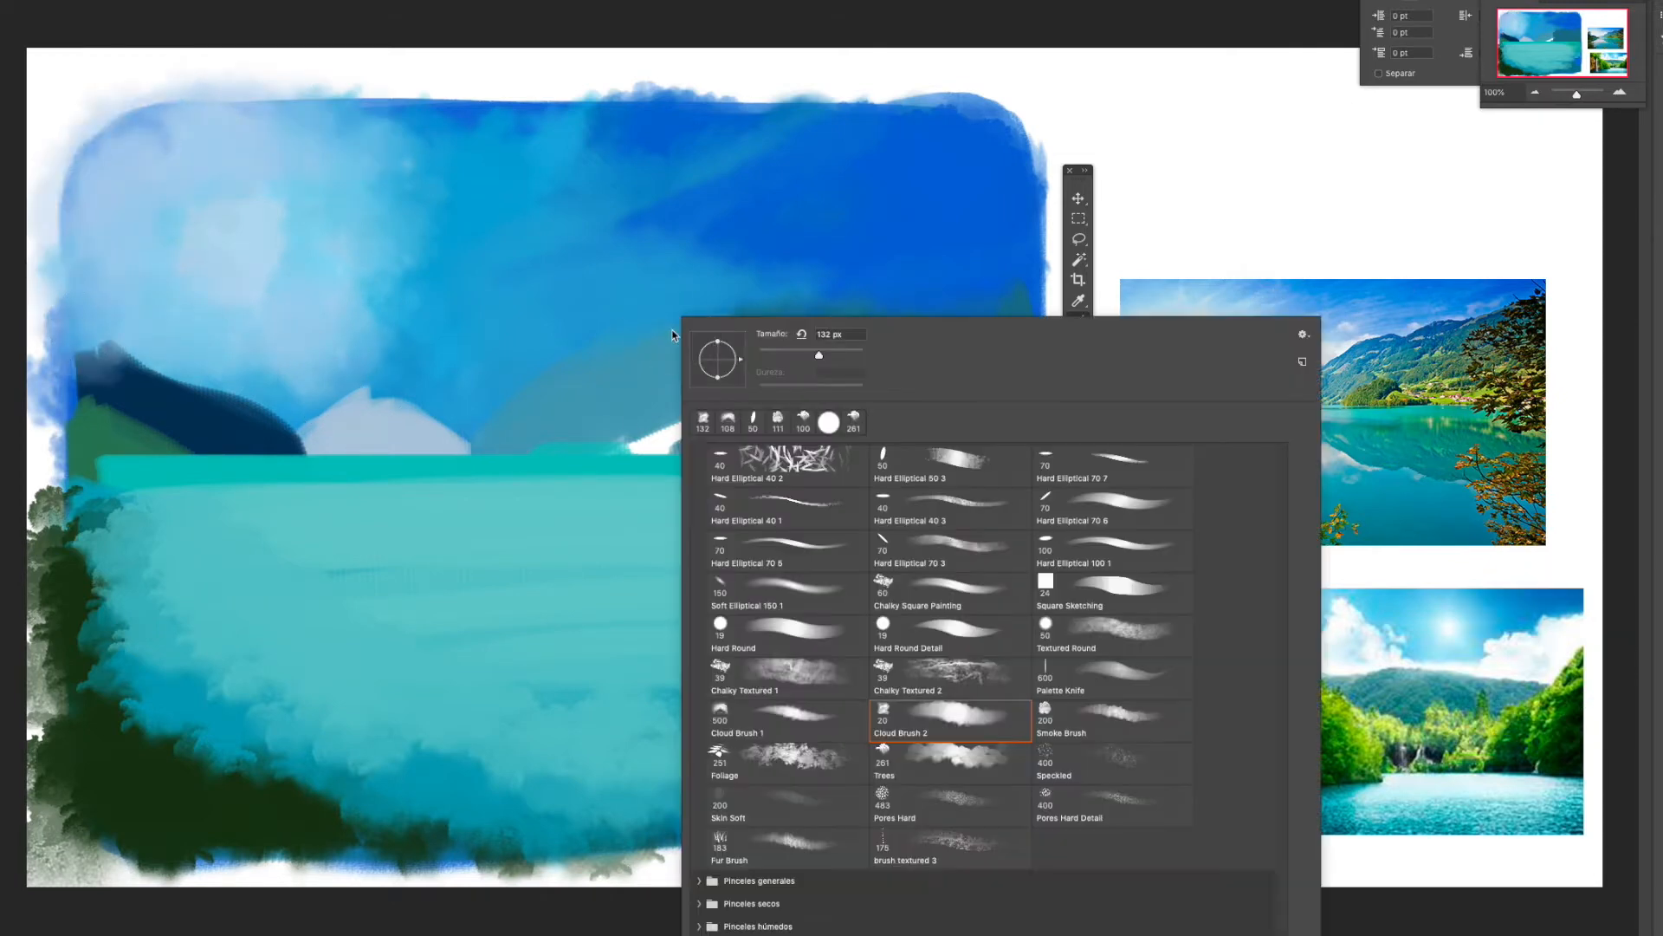
mouse_move(633, 317)
mouse_down()
mouse_move(625, 276)
mouse_move(618, 312)
mouse_move(573, 342)
mouse_move(591, 333)
mouse_move(587, 298)
mouse_move(711, 309)
mouse_up()
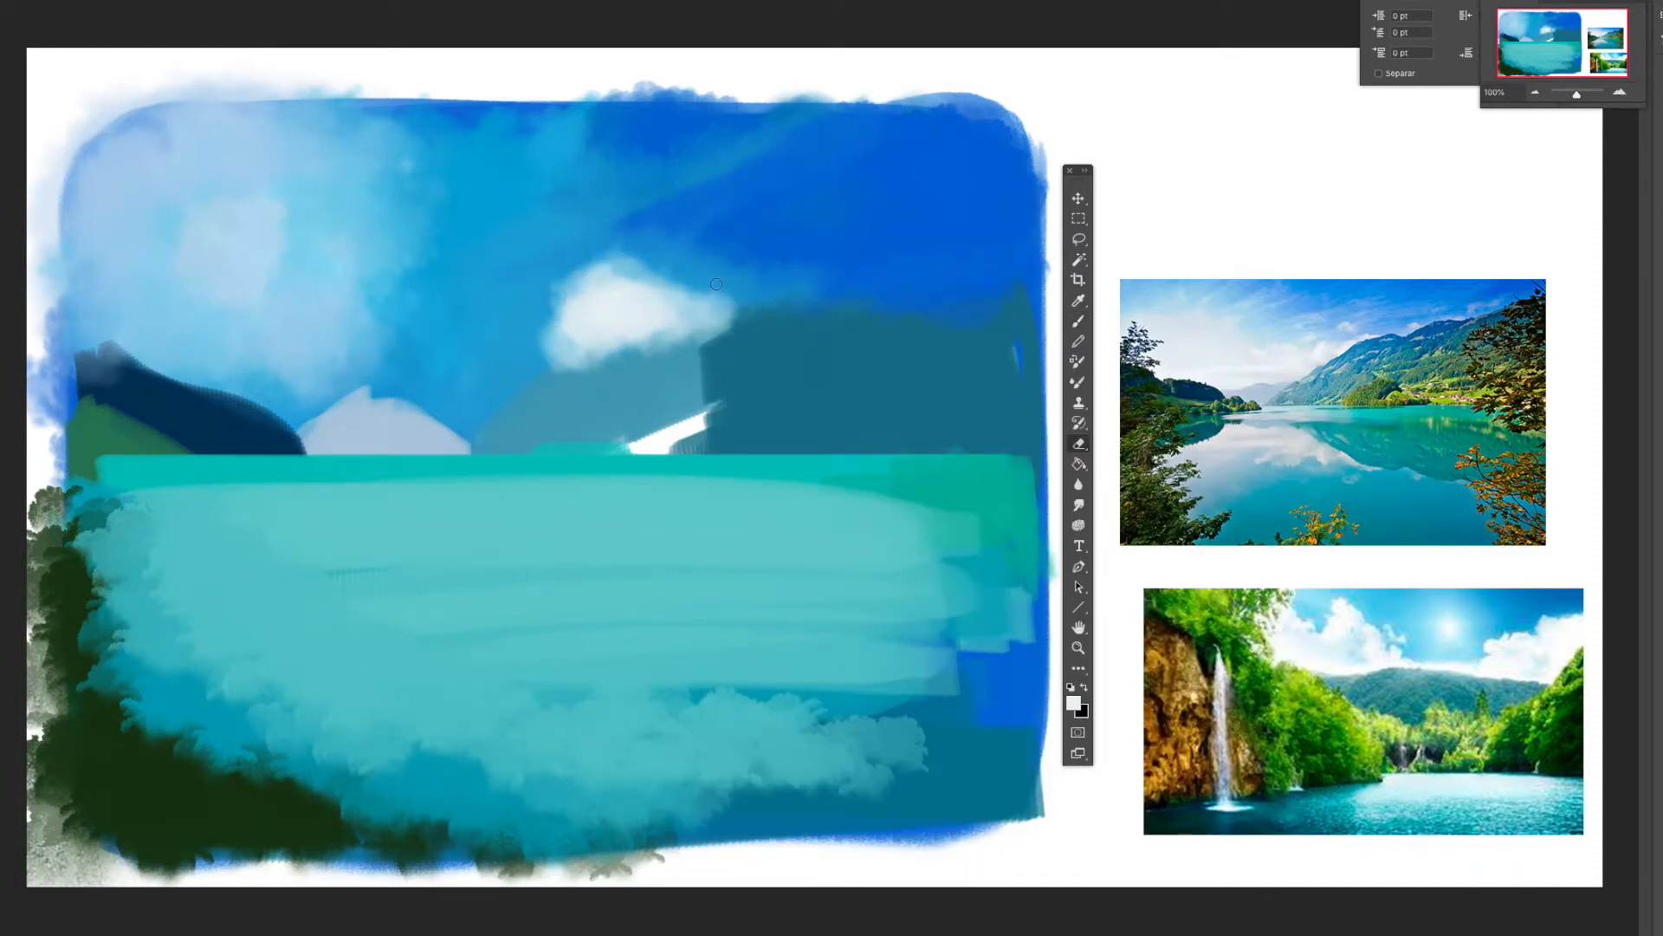
right_click(717, 284)
key(Return)
drag(568, 271, 545, 351)
drag(607, 362, 726, 337)
Return to the Brush, paint over the sky beside the white cloud and add a light diagonal streak across the upper sky
click(1078, 322)
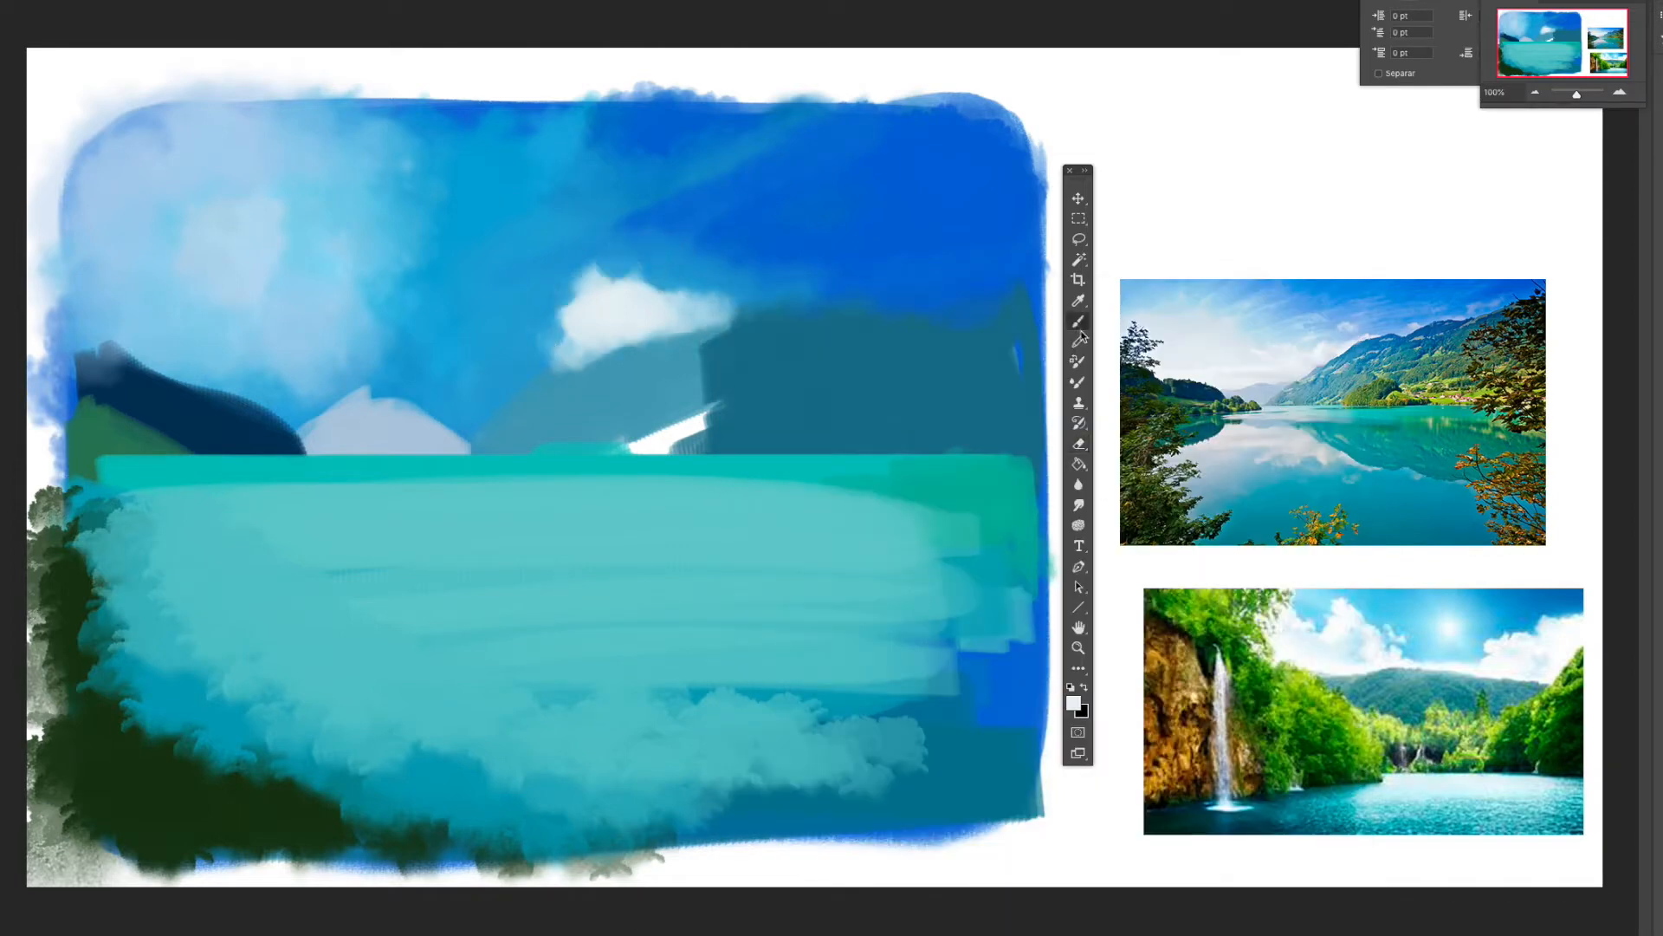
right_click(631, 312)
alt+click(529, 299)
mouse_move(591, 270)
mouse_down()
mouse_move(561, 357)
mouse_move(377, 357)
mouse_up()
alt+click(1213, 325)
alt+click(1205, 318)
right_click(260, 252)
mouse_move(213, 251)
mouse_down()
mouse_move(207, 150)
mouse_move(317, 225)
mouse_move(375, 238)
mouse_move(648, 152)
mouse_up()
Paint a pale cloud streak leading toward the white cloud using colour from the lake photo and thin it with the Eraser
alt+click(1203, 328)
right_click(500, 277)
mouse_move(371, 305)
mouse_down()
mouse_move(424, 306)
mouse_move(579, 250)
mouse_up()
click(1079, 444)
drag(394, 333, 567, 302)
Smudge the diagonal cloud streaks into the blue sky
click(1078, 505)
drag(398, 251, 694, 148)
right_click(409, 244)
drag(537, 275, 626, 243)
drag(407, 303, 598, 260)
Build up the large pale cloud in the left sky with the Smoke Brush and cloud colour sampled from the lake photo
key(b)
right_click(542, 313)
click(981, 721)
mouse_move(269, 334)
mouse_down()
mouse_move(208, 342)
mouse_move(416, 199)
mouse_up()
alt+click(1202, 324)
drag(329, 152, 130, 225)
Paint soft light blue around the large cloud toward the painting's left and upper edges using sky colour from the lake photo
alt+click(1256, 305)
drag(208, 104, 193, 153)
right_click(497, 301)
drag(99, 286, 97, 219)
mouse_move(394, 225)
mouse_down()
mouse_move(413, 148)
mouse_move(485, 104)
mouse_up()
Paint a lilac cloud above the right mountain and small wispy clouds in the deep blue sky, changing brush for the wisps
alt+click(1261, 392)
drag(906, 279, 809, 314)
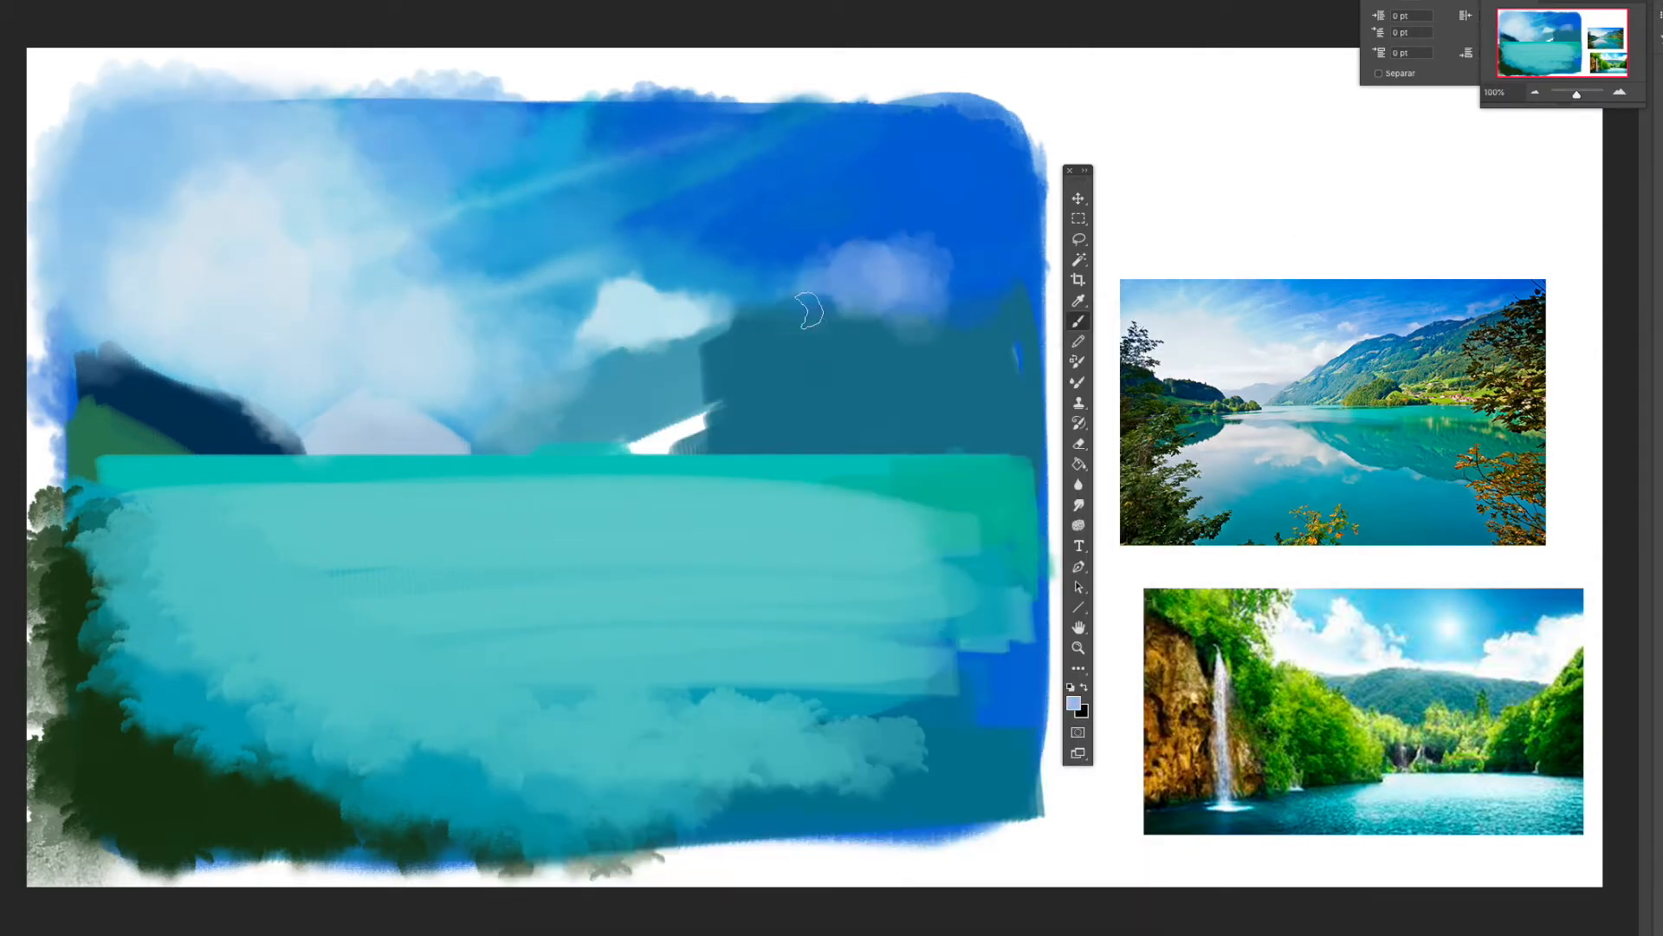
right_click(903, 260)
click(1418, 676)
drag(914, 293, 996, 270)
click(1024, 257)
drag(736, 227, 759, 216)
drag(877, 192, 942, 178)
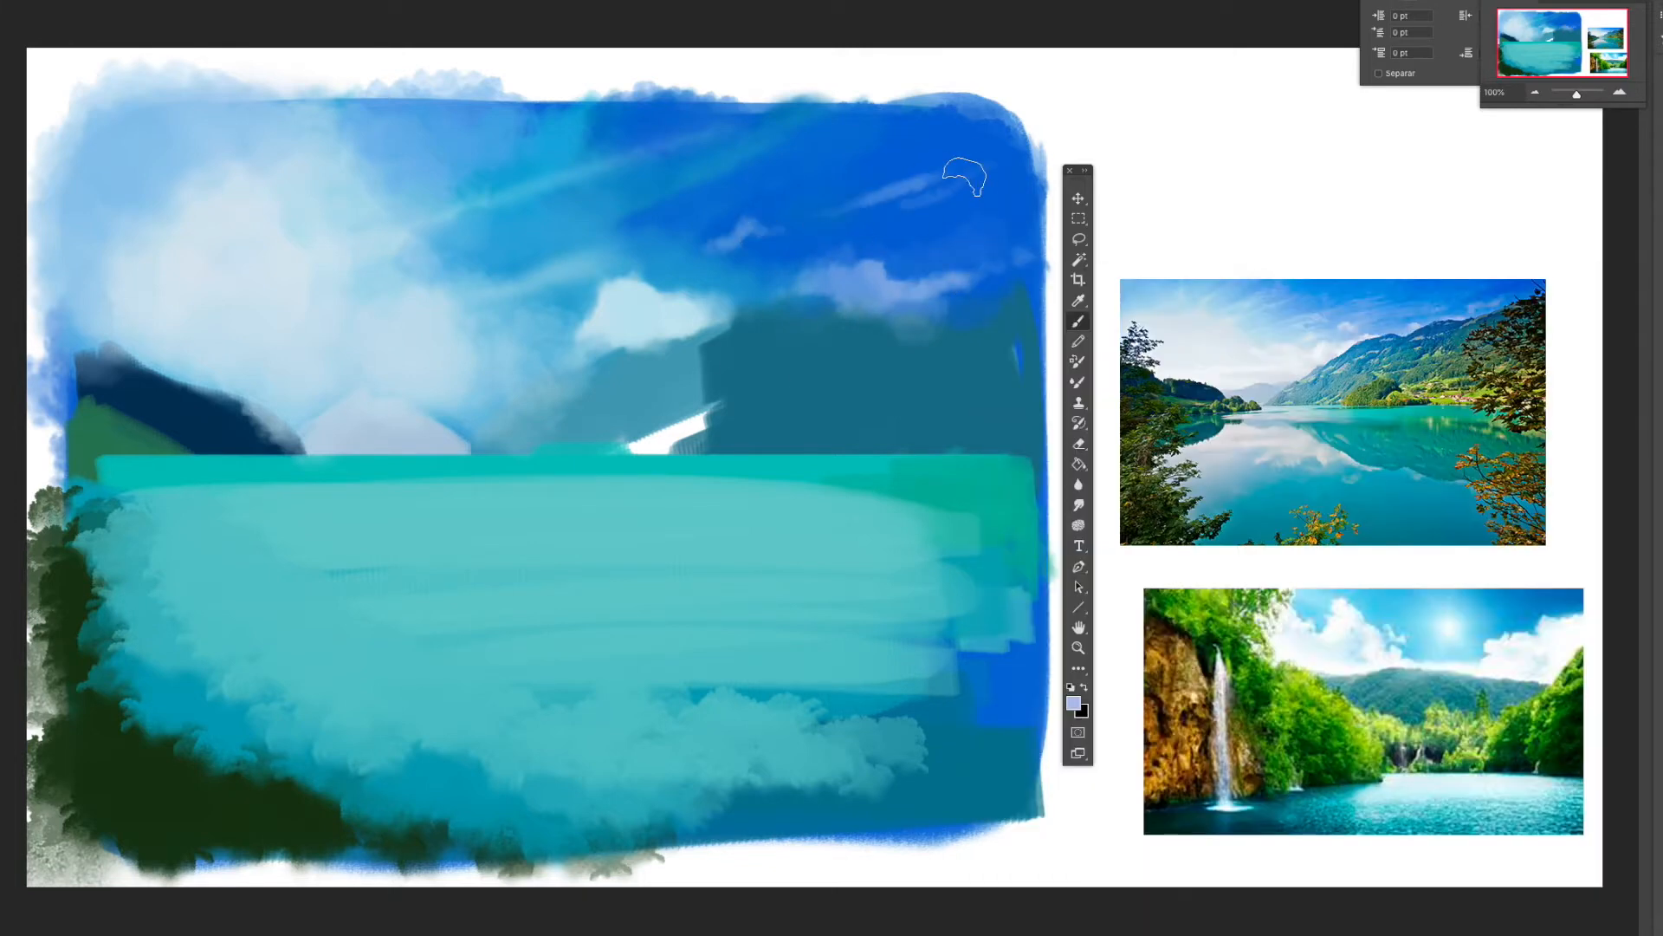
Add a light blue cloud beside the white central cloud using colours picked from the painted sky
alt+click(524, 112)
mouse_move(576, 221)
mouse_down()
mouse_move(502, 260)
mouse_move(572, 253)
mouse_up()
alt+click(451, 286)
drag(572, 253, 620, 260)
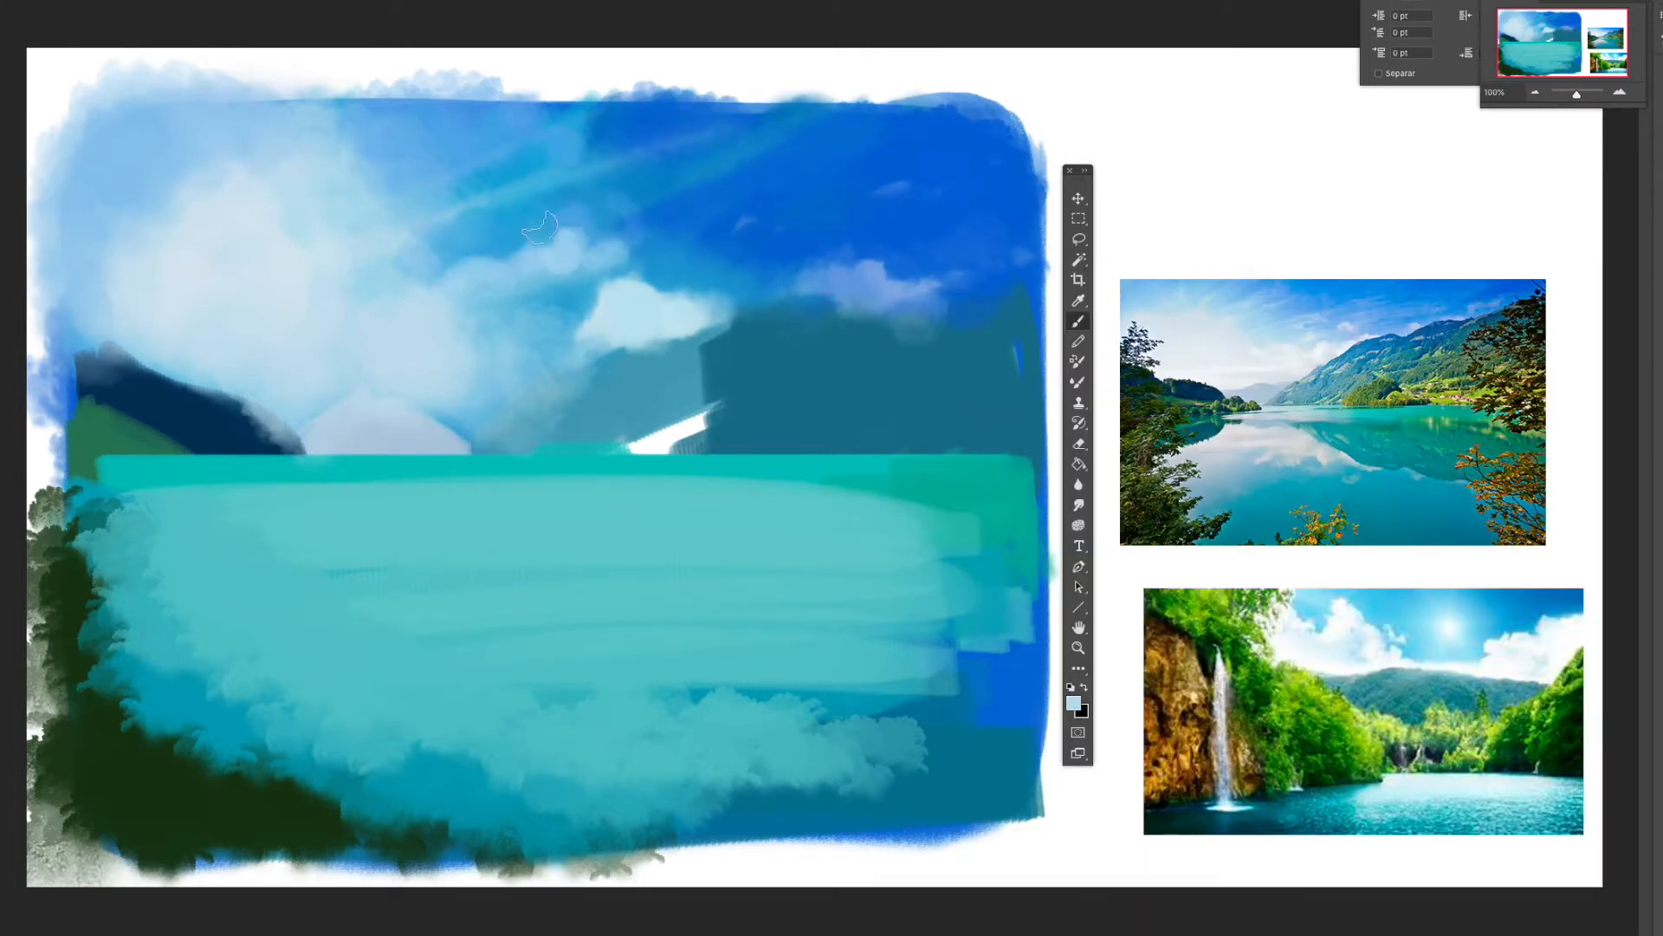
Brush faint light streaks across the right side of the sky with Cloud Brush 2
right_click(830, 469)
click(1102, 721)
drag(689, 305, 866, 242)
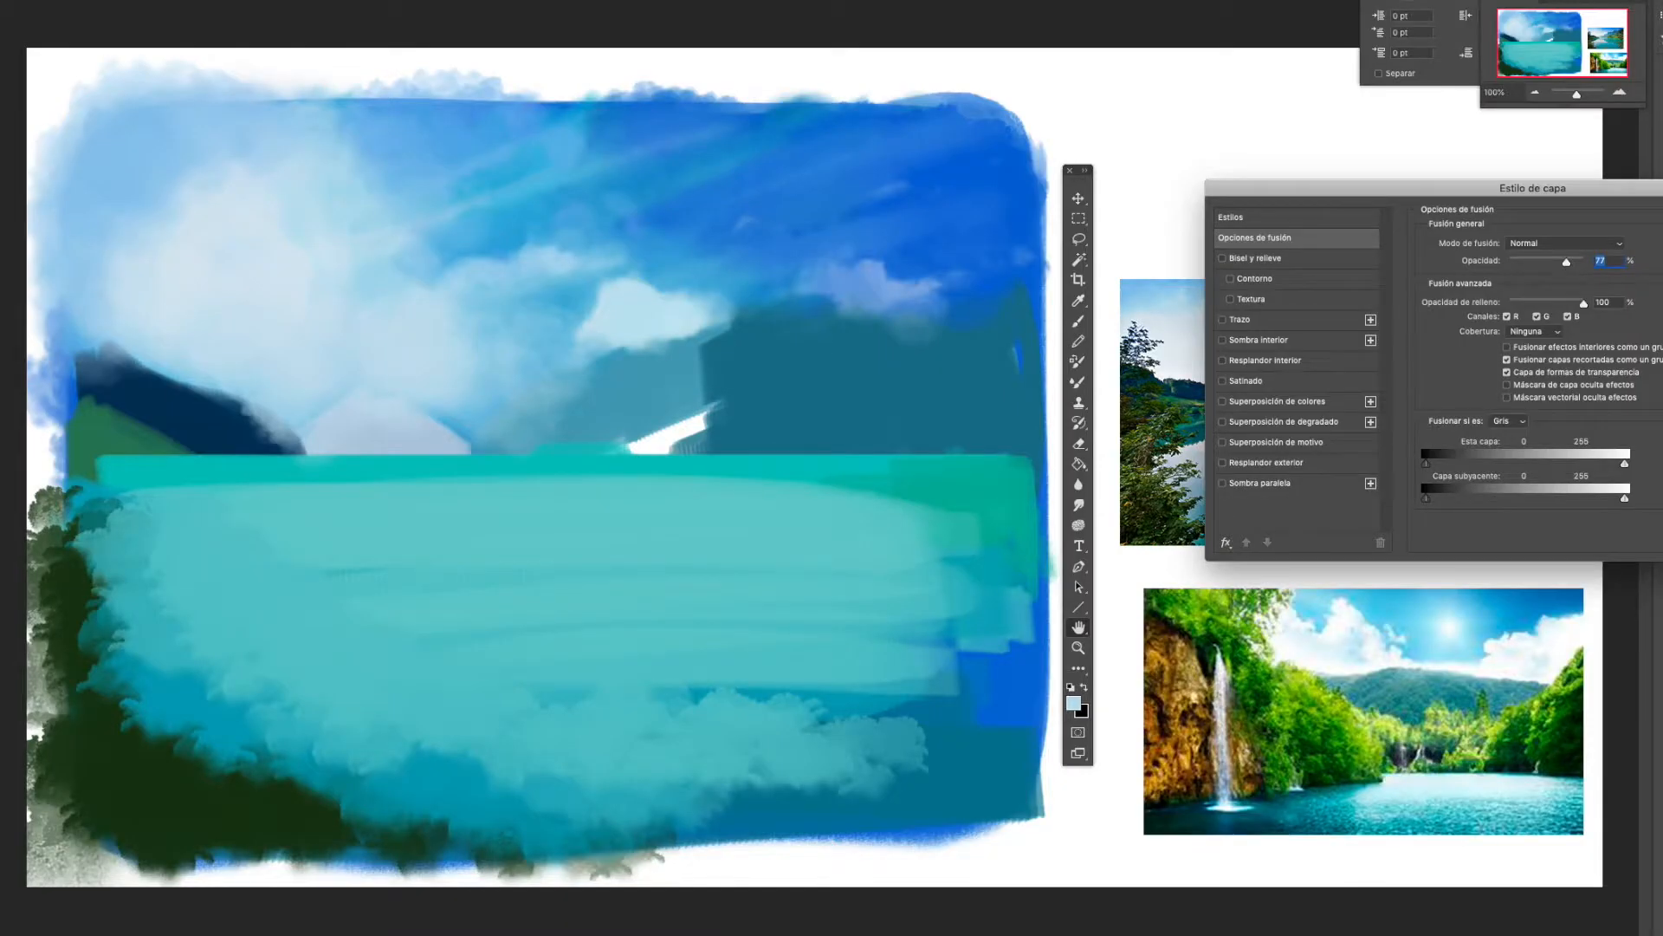
key(Escape)
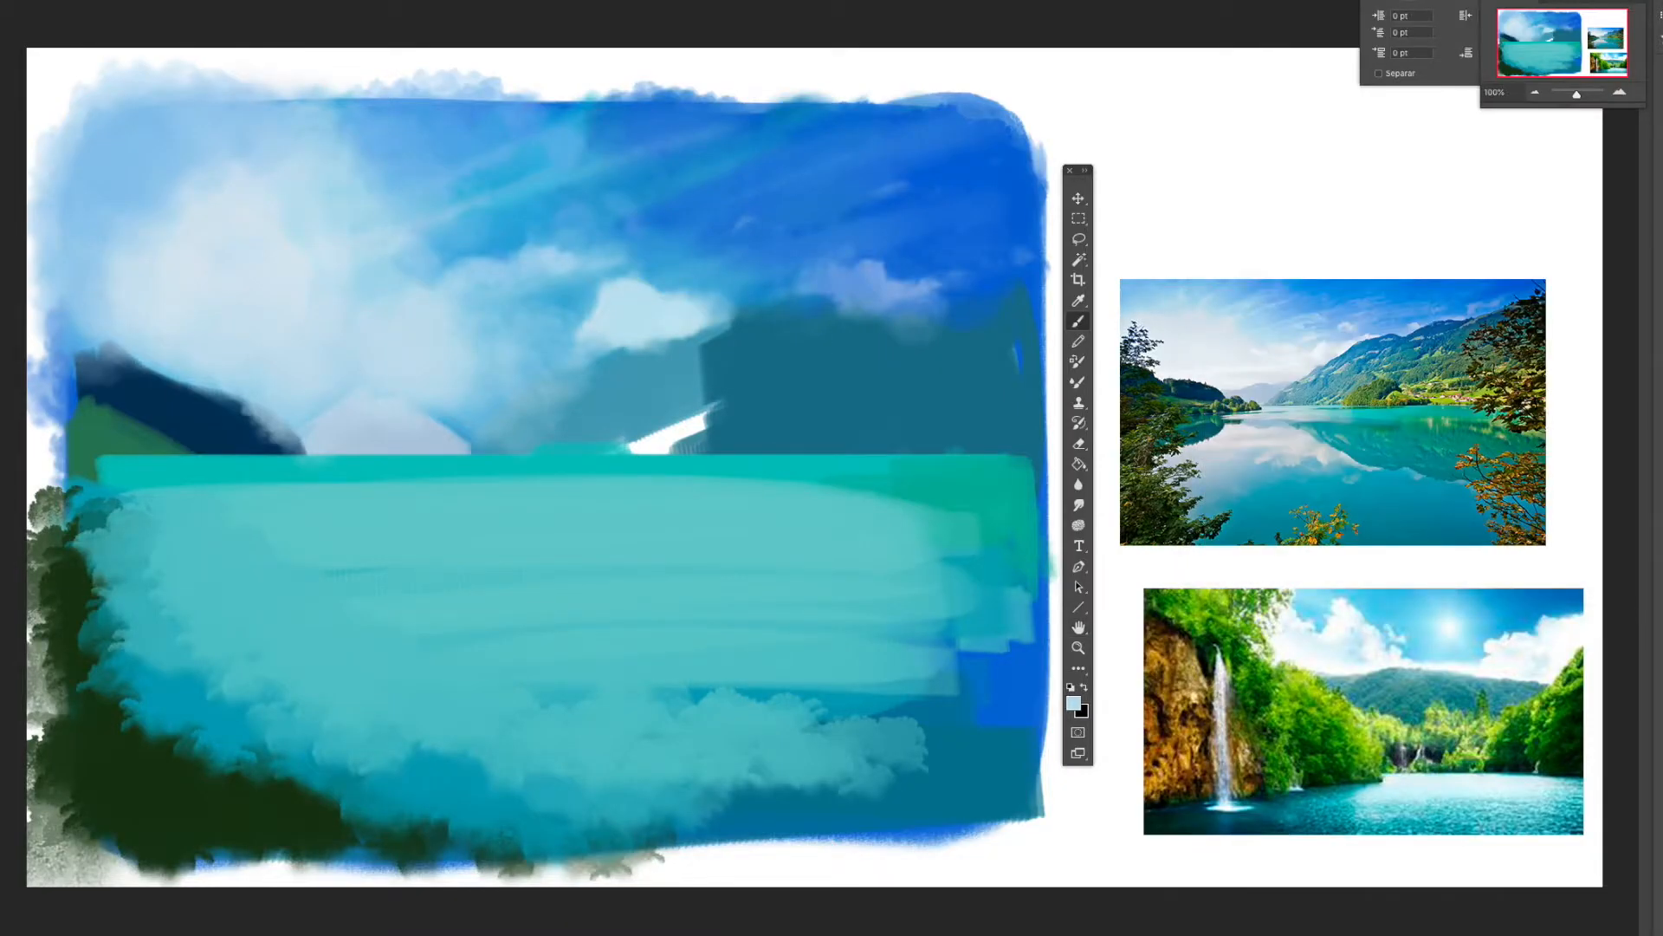
Choose the Hard Elliptical 70 3 brush, sample the distant mountain colour from the lake photo and repaint the pale far mountain
right_click(686, 495)
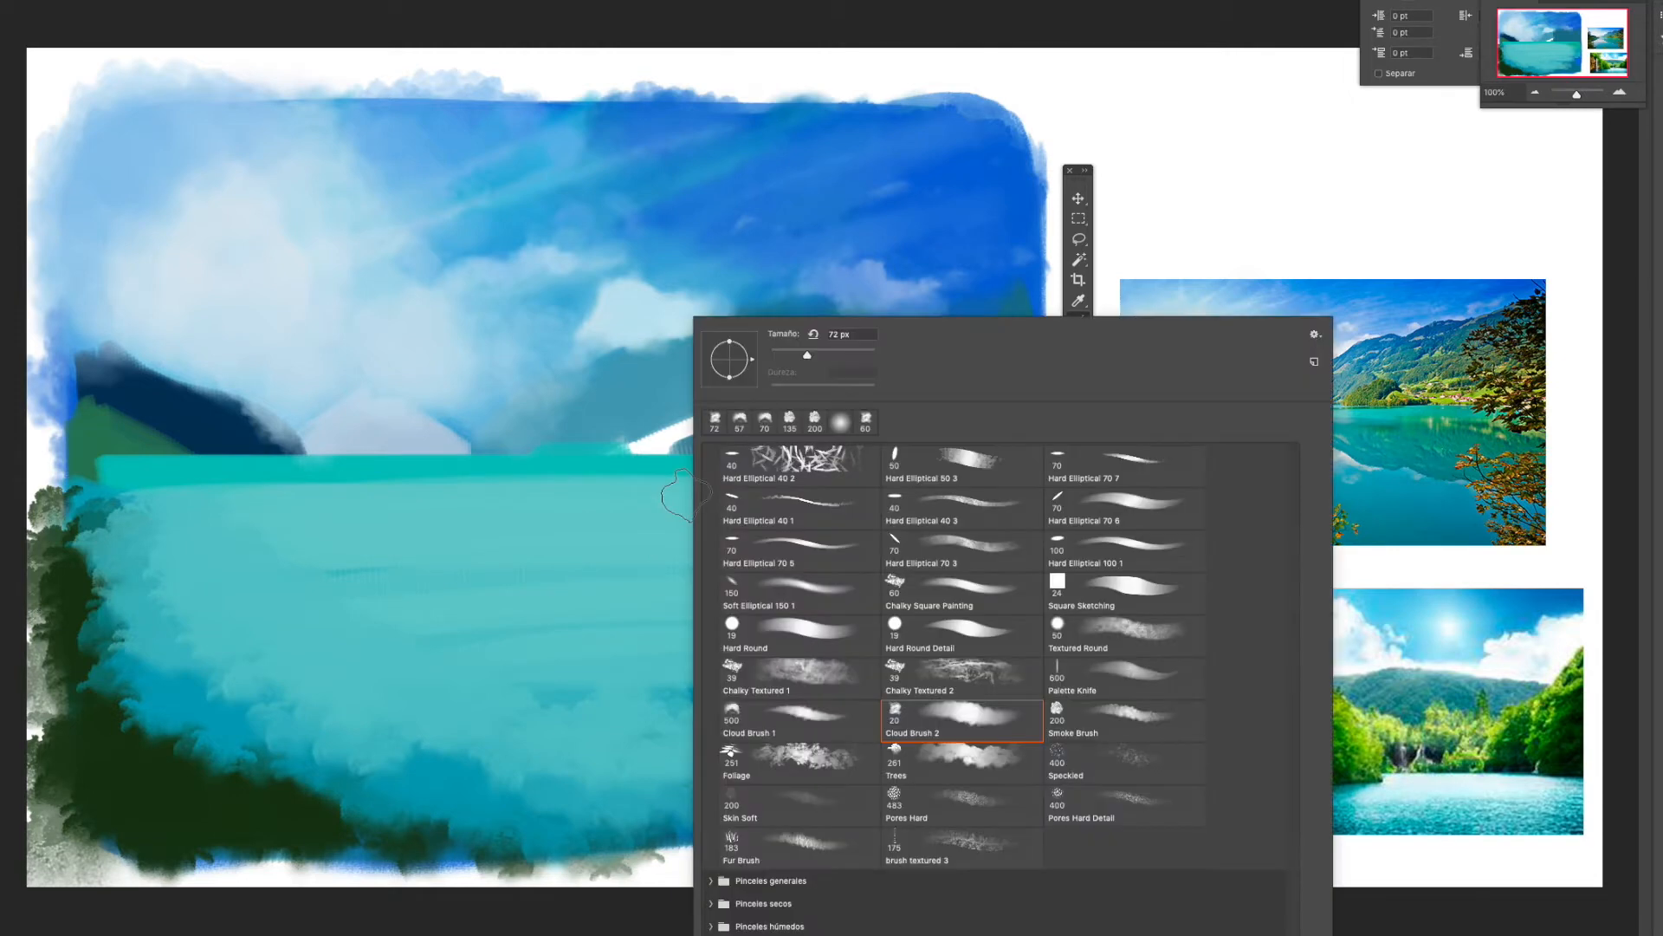
click(955, 541)
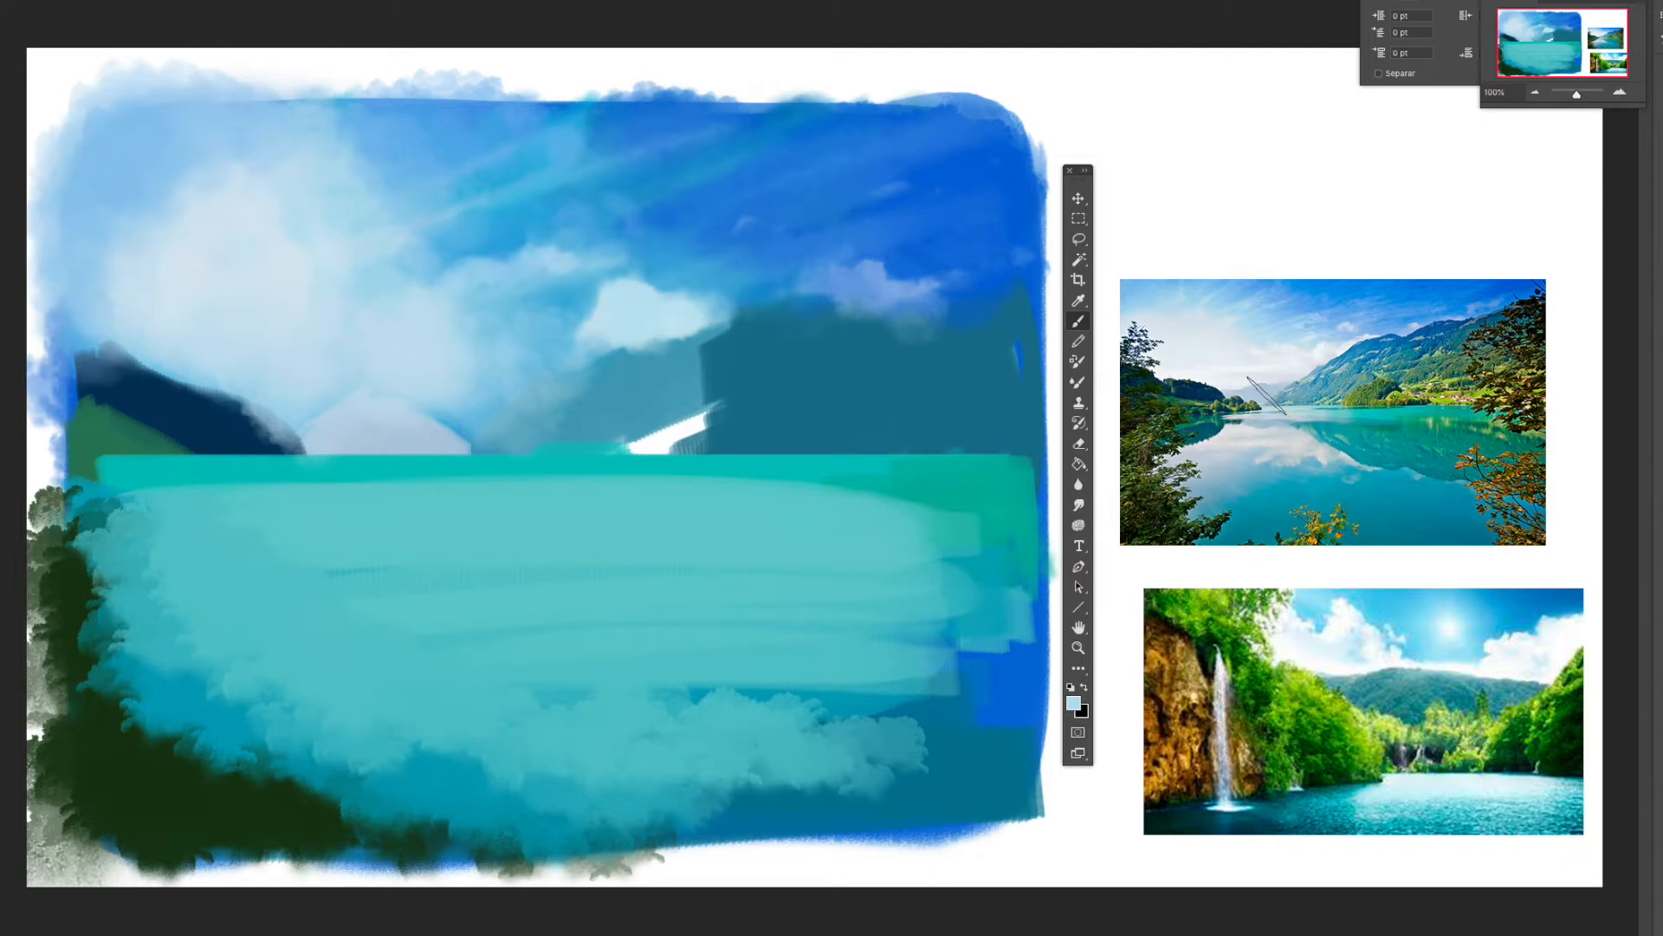
alt+click(1265, 394)
right_click(473, 415)
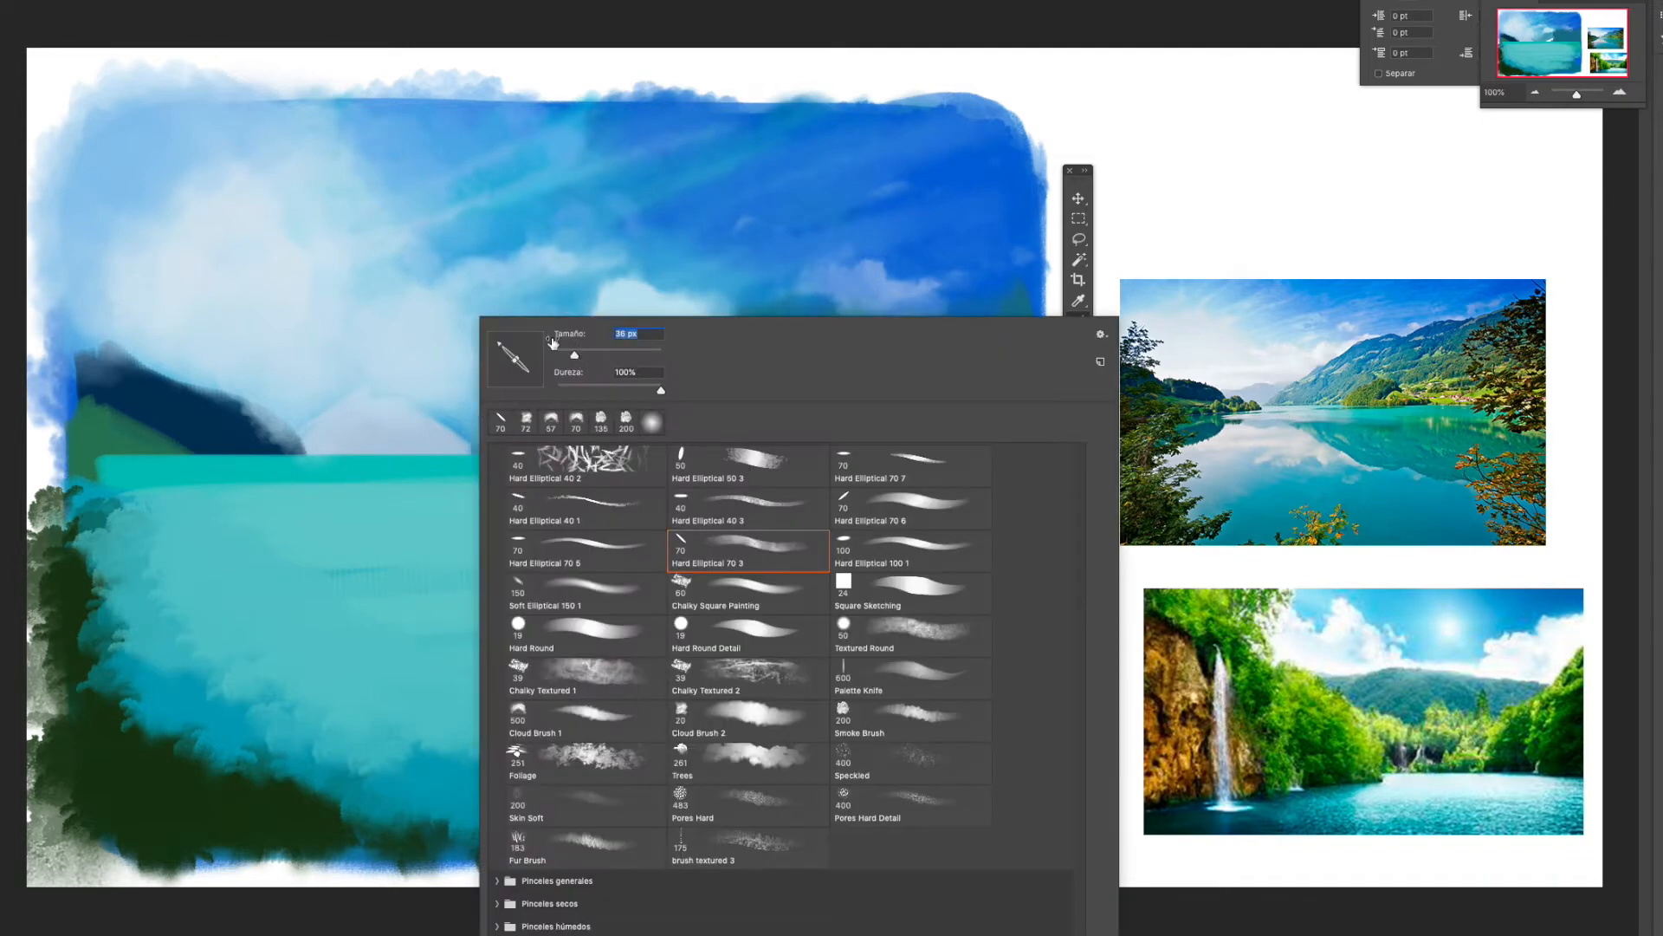
click(348, 416)
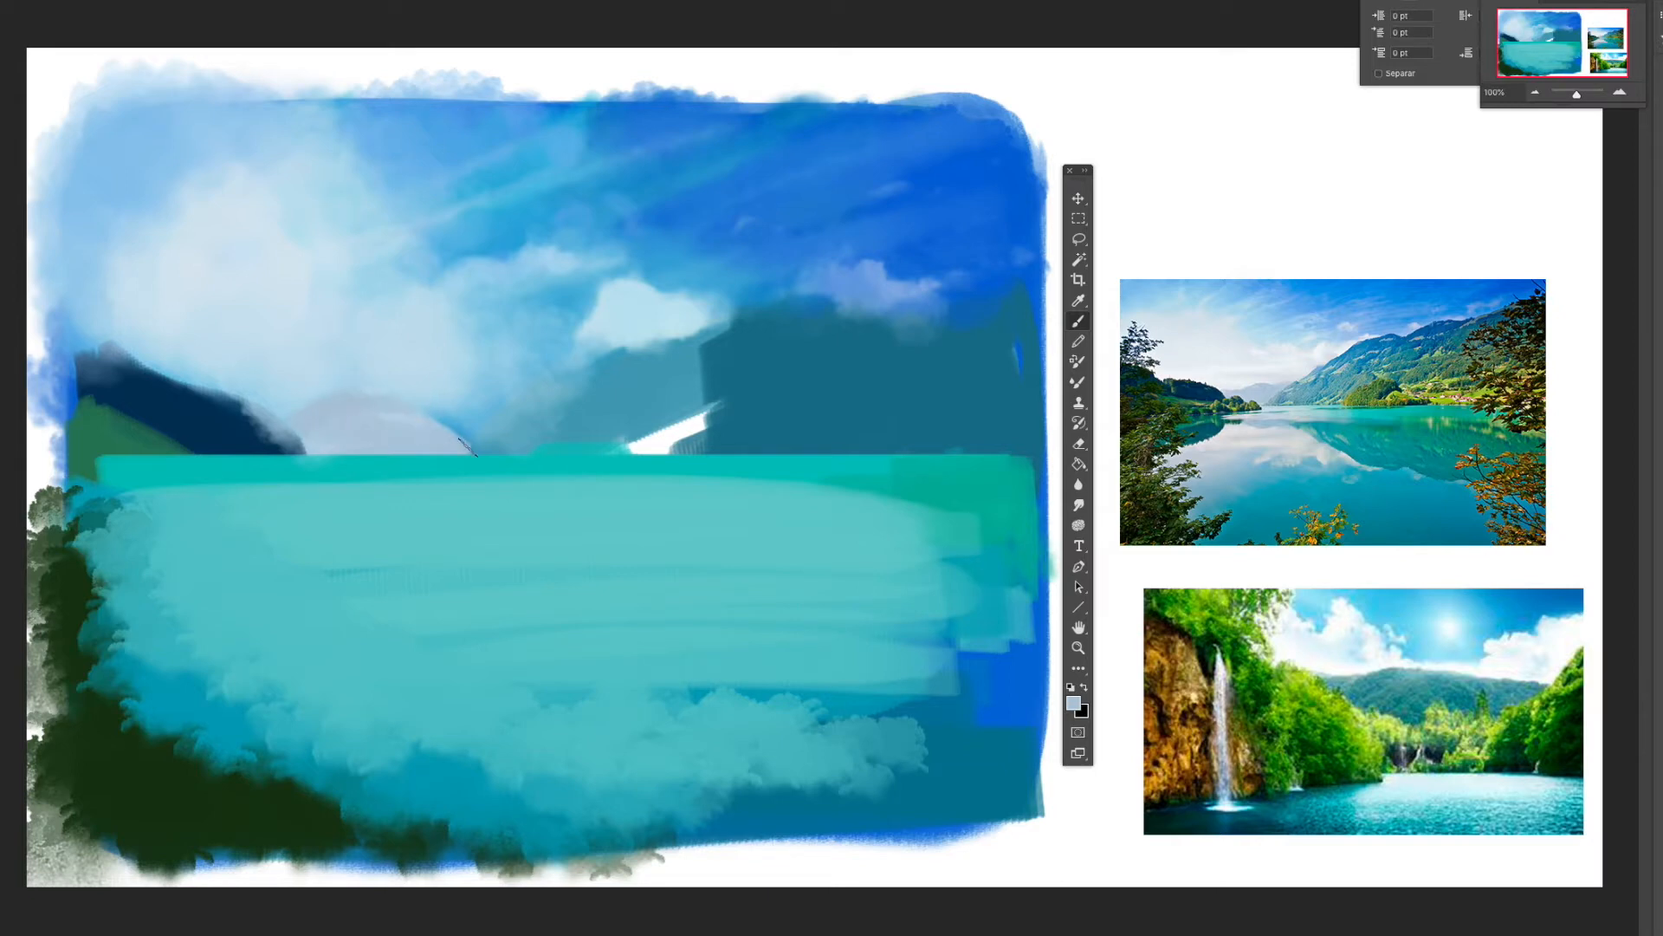
Refine the pale far mountain with different brushes, filling it out along the horizon toward the central mountain
right_click(469, 448)
double_click(917, 468)
right_click(480, 447)
double_click(632, 508)
mouse_move(423, 400)
mouse_down()
mouse_move(440, 395)
mouse_move(428, 451)
mouse_move(463, 416)
mouse_up()
right_click(482, 440)
double_click(897, 557)
right_click(413, 432)
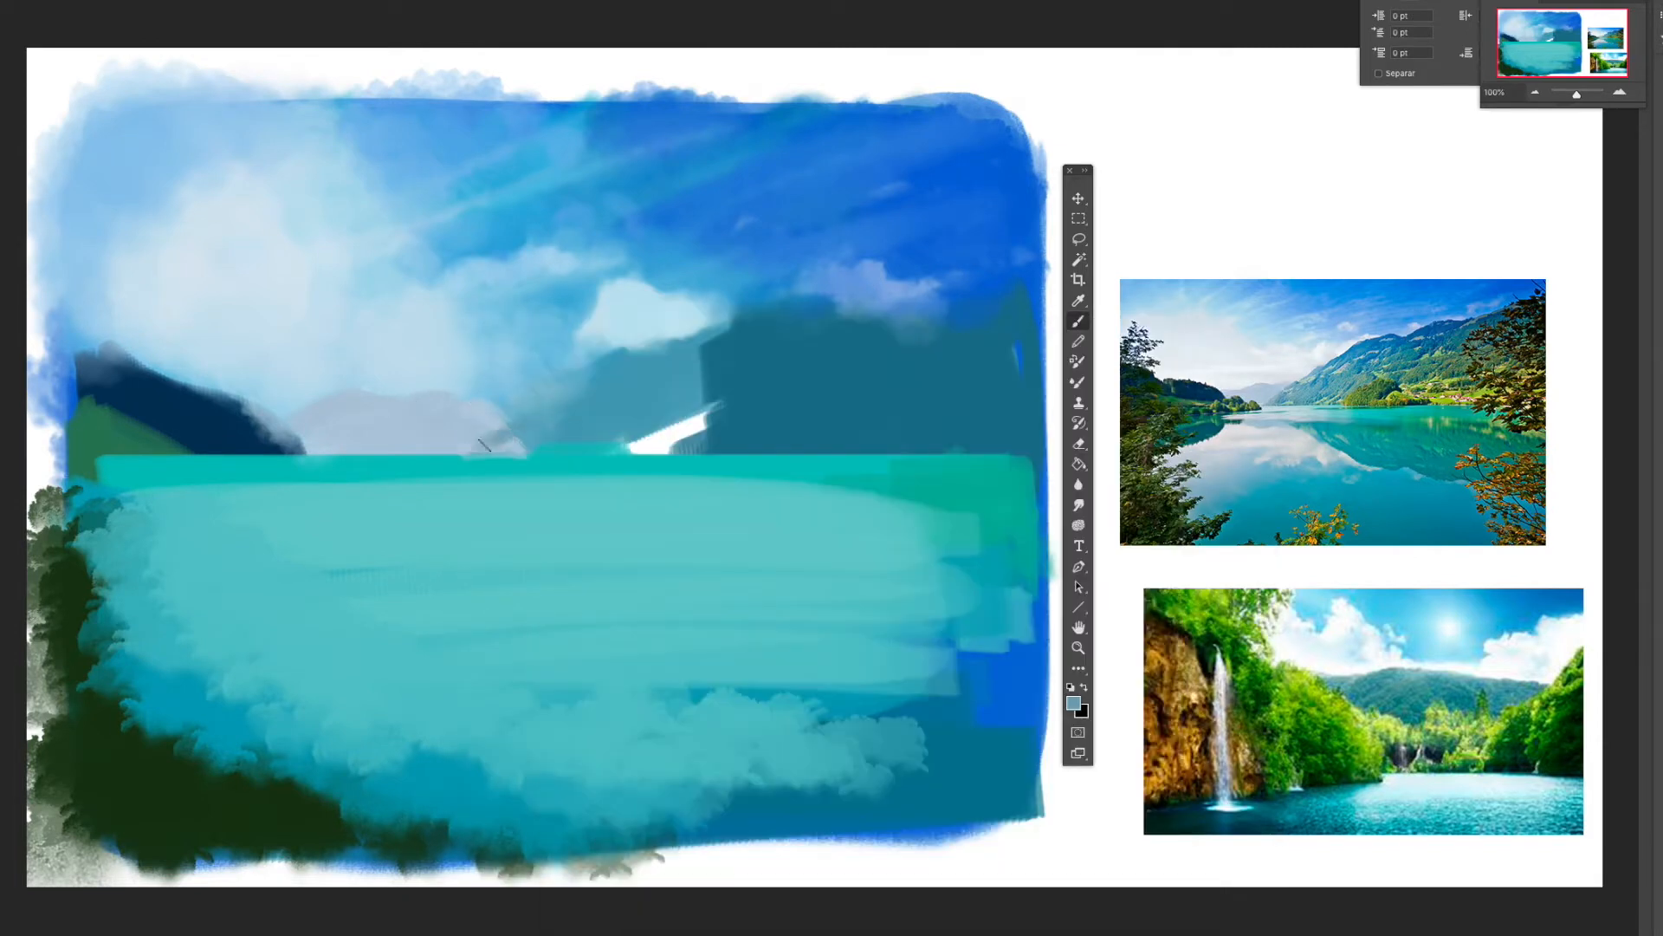
Paint the blue central mountain's slope down to the lake and shape the ridge line of the right mountains
right_click(545, 425)
click(988, 502)
click(468, 441)
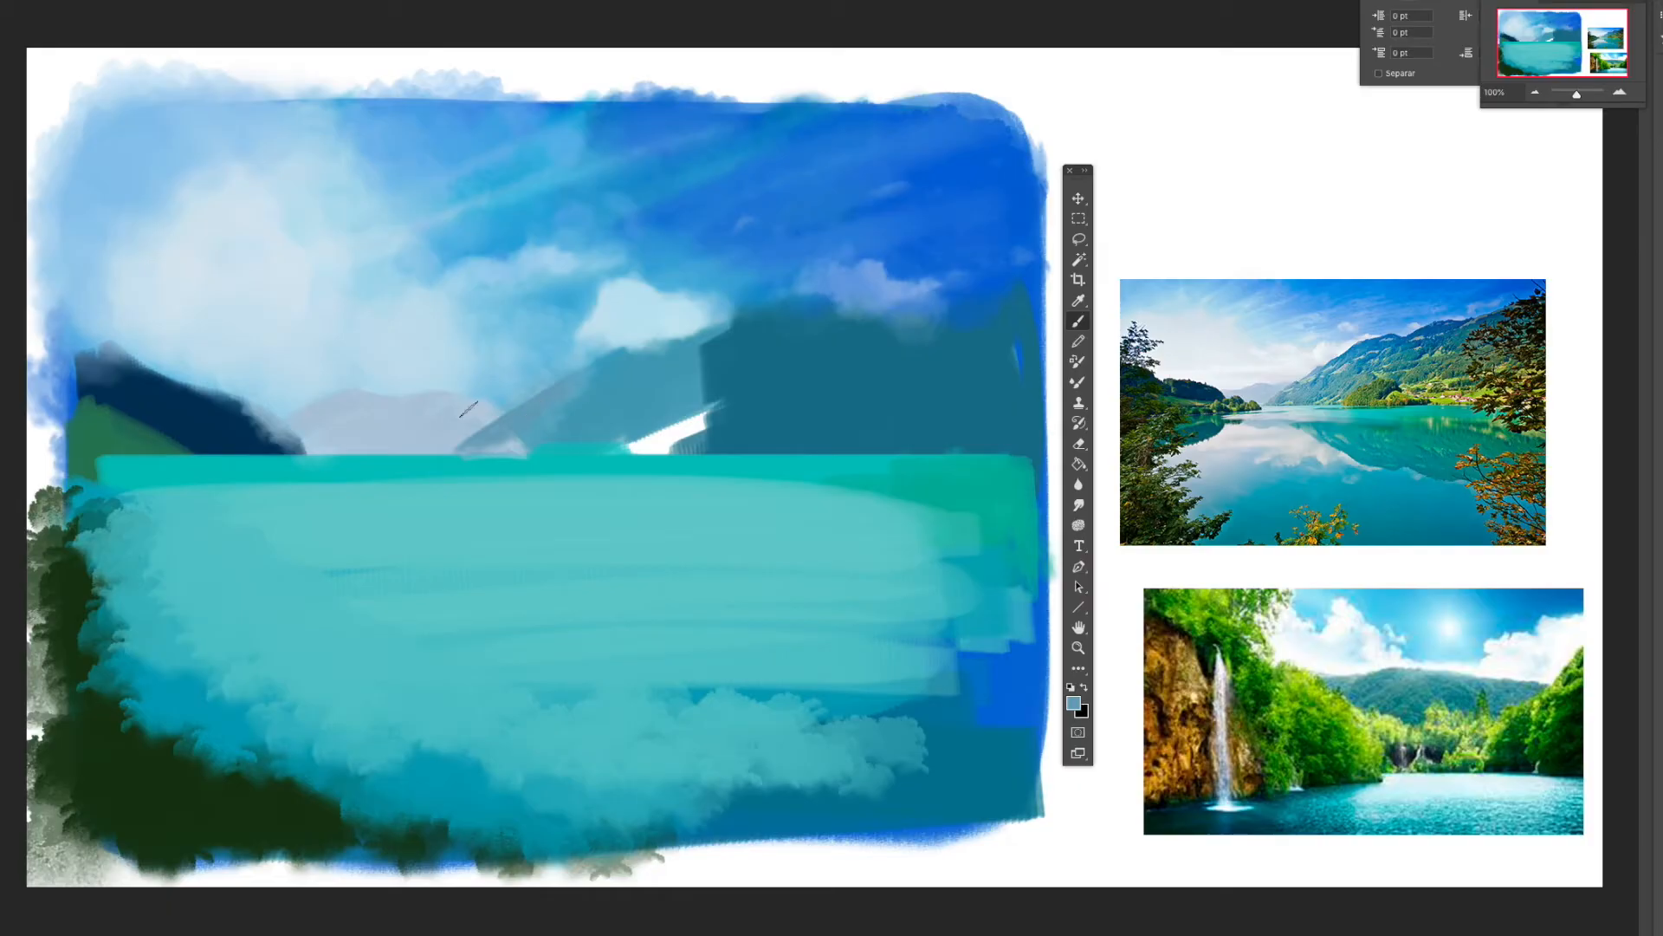
right_click(898, 313)
drag(559, 390, 972, 276)
Sample mountain colours from the lake photo and paint the central mountain's slopes, covering the white gap above the shoreline
click(1325, 515)
alt+click(646, 416)
mouse_move(693, 429)
mouse_down()
mouse_move(650, 443)
mouse_move(754, 440)
mouse_up()
alt+click(1310, 392)
right_click(654, 390)
drag(563, 407, 684, 356)
click(925, 511)
drag(597, 433, 693, 373)
Define the right mountain's ridges and brush green slopes across it with a colour sampled from the lake photo
drag(680, 433, 730, 390)
drag(723, 333, 819, 329)
drag(819, 303, 704, 321)
drag(901, 368, 943, 329)
alt+click(1395, 392)
drag(750, 444, 866, 385)
drag(823, 385, 1019, 341)
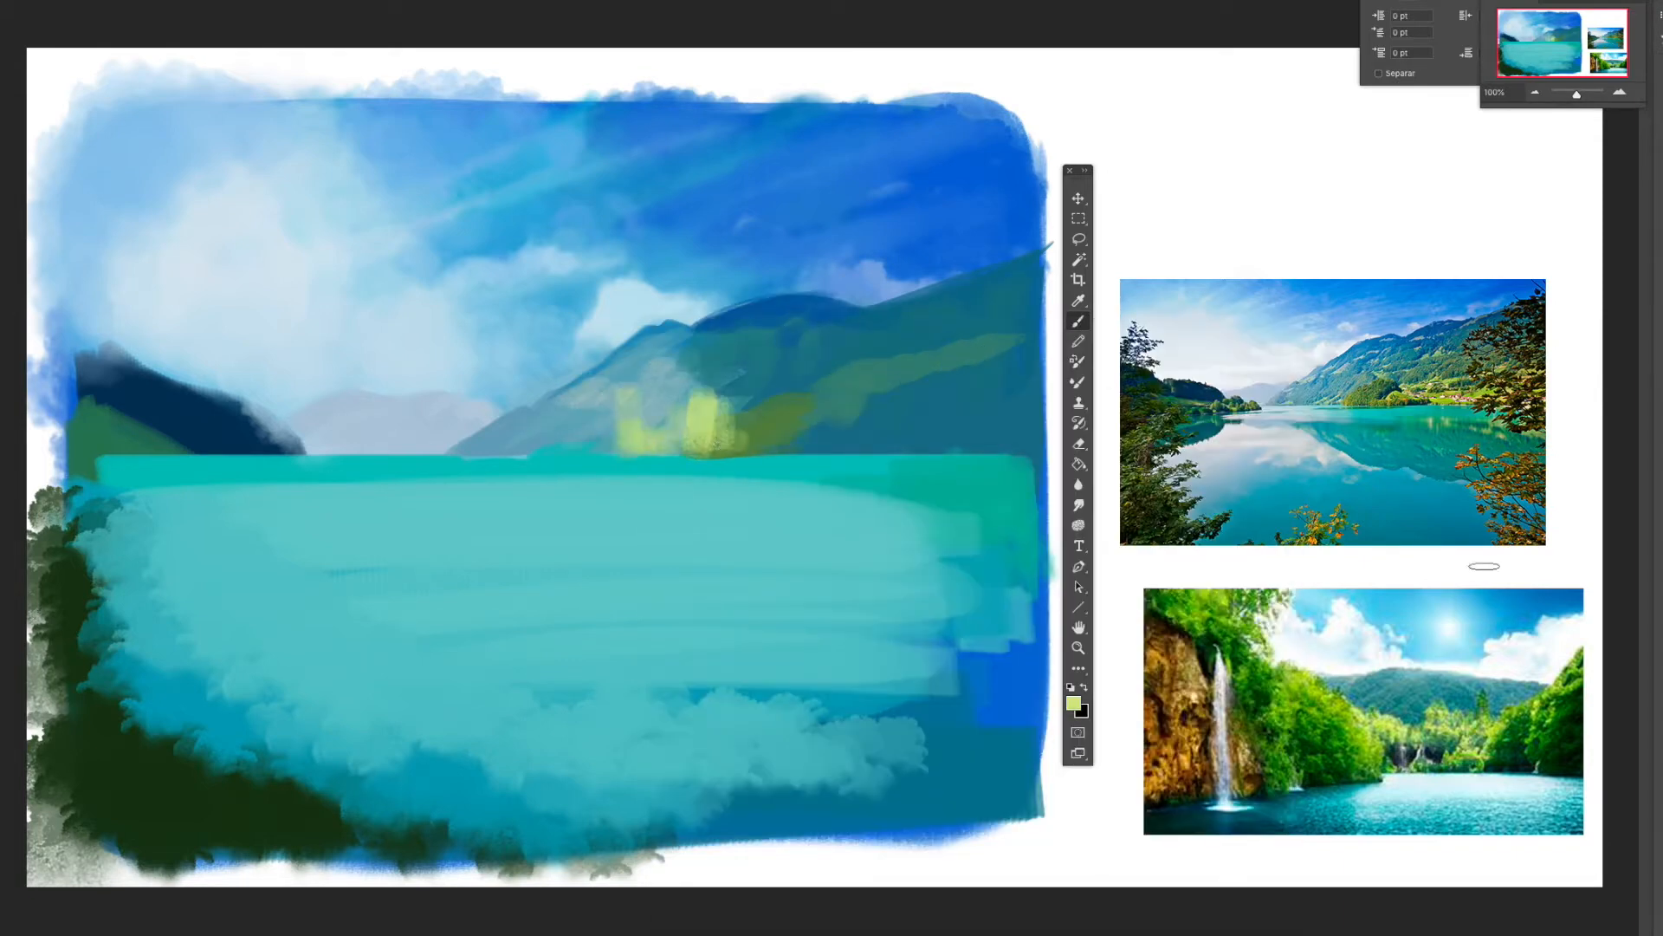
Round off the dark blue hill on the left shore using the Hard Elliptical 40 3 brush
right_click(192, 383)
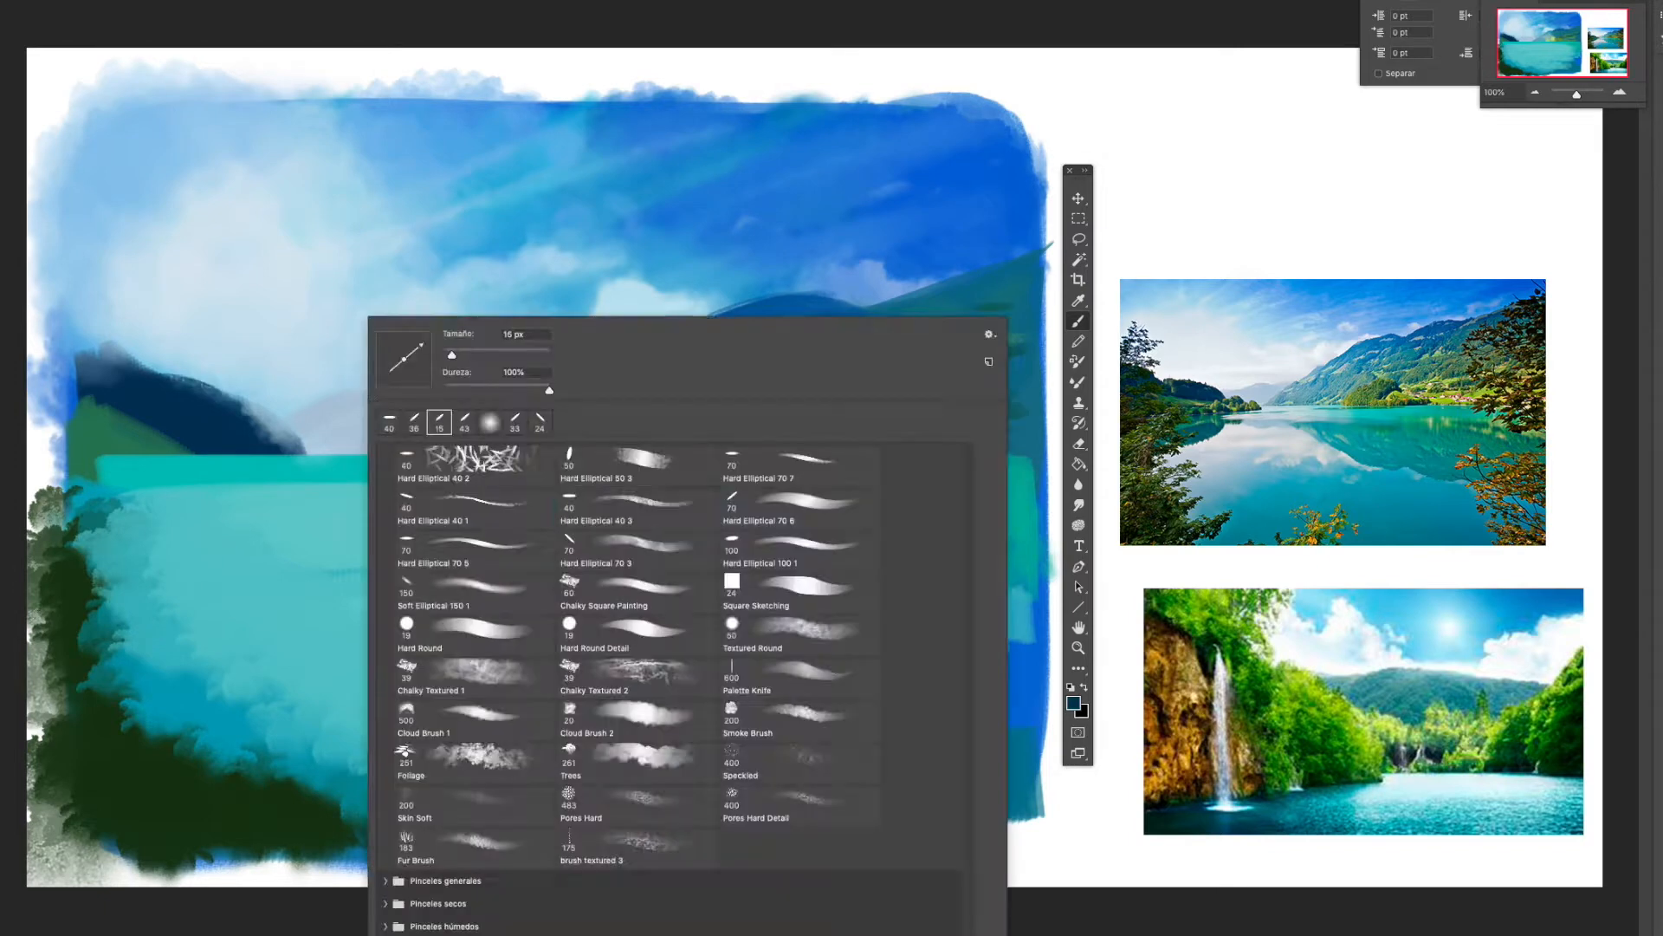
click(598, 520)
drag(239, 403, 263, 433)
right_click(203, 389)
mouse_move(141, 372)
mouse_down()
mouse_move(304, 444)
mouse_move(390, 449)
mouse_up()
Paint a green grassy shore below the left hill with greens sampled from the lake photo and the painting
alt+click(1239, 405)
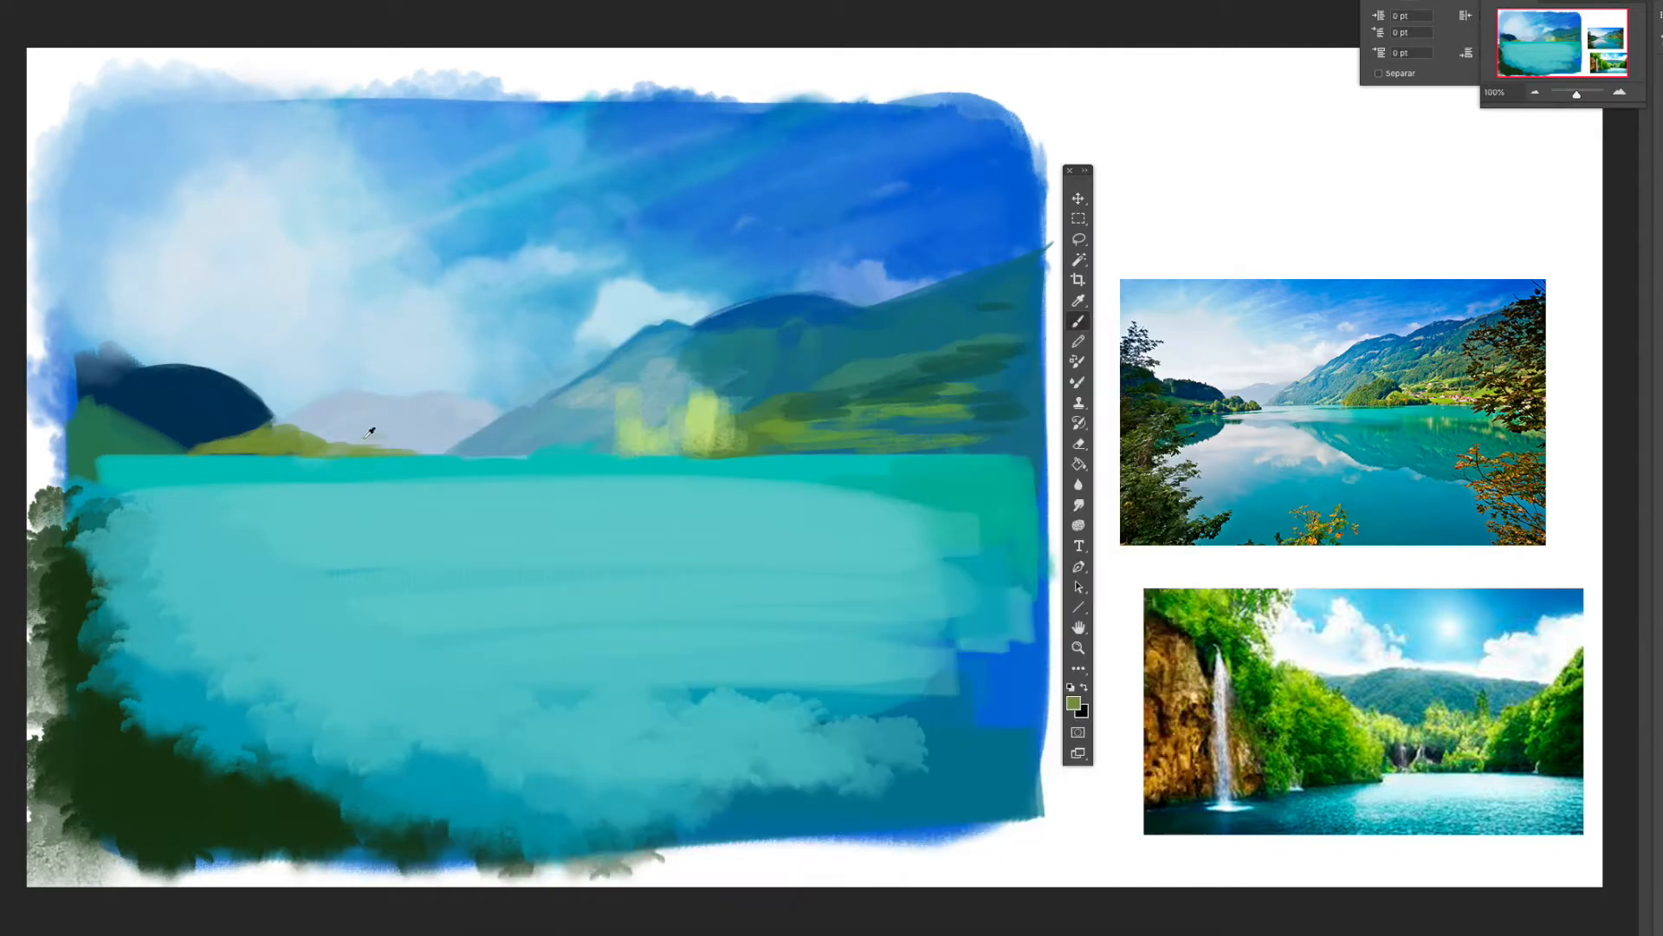
alt+click(130, 429)
drag(182, 447, 241, 439)
drag(169, 449, 291, 442)
drag(91, 433, 236, 455)
drag(57, 459, 403, 464)
Sample the dark blue of the left hill and extend the hill out to the painting's left edge
alt+click(165, 403)
drag(68, 373, 65, 423)
drag(65, 435, 160, 425)
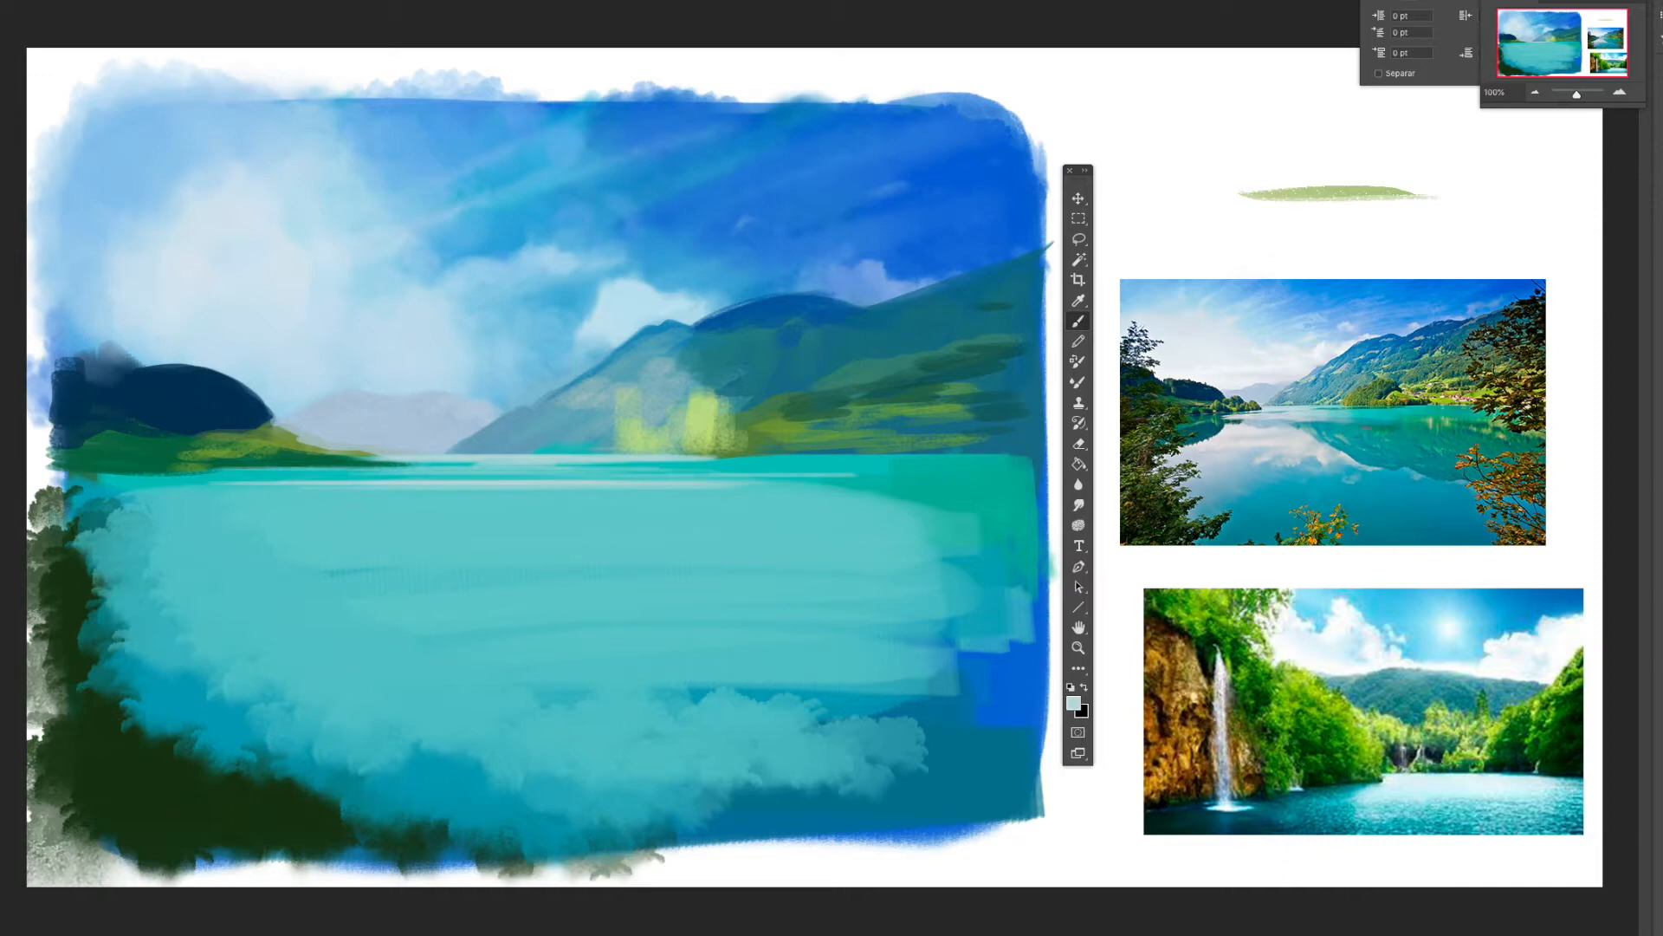
Brush thin pale horizontal light streaks across the upper half of the lake
mouse_move(527, 495)
mouse_down()
mouse_move(827, 494)
mouse_move(211, 515)
mouse_up()
right_click(712, 496)
drag(319, 530, 803, 530)
right_click(799, 532)
drag(415, 473, 899, 473)
drag(941, 546, 551, 548)
drag(612, 556, 152, 565)
right_click(712, 565)
Sample the dark teal from the lower lake and paint it over the light foreground water
click(1127, 495)
alt+click(762, 789)
drag(624, 715, 295, 685)
right_click(752, 693)
drag(908, 676, 575, 680)
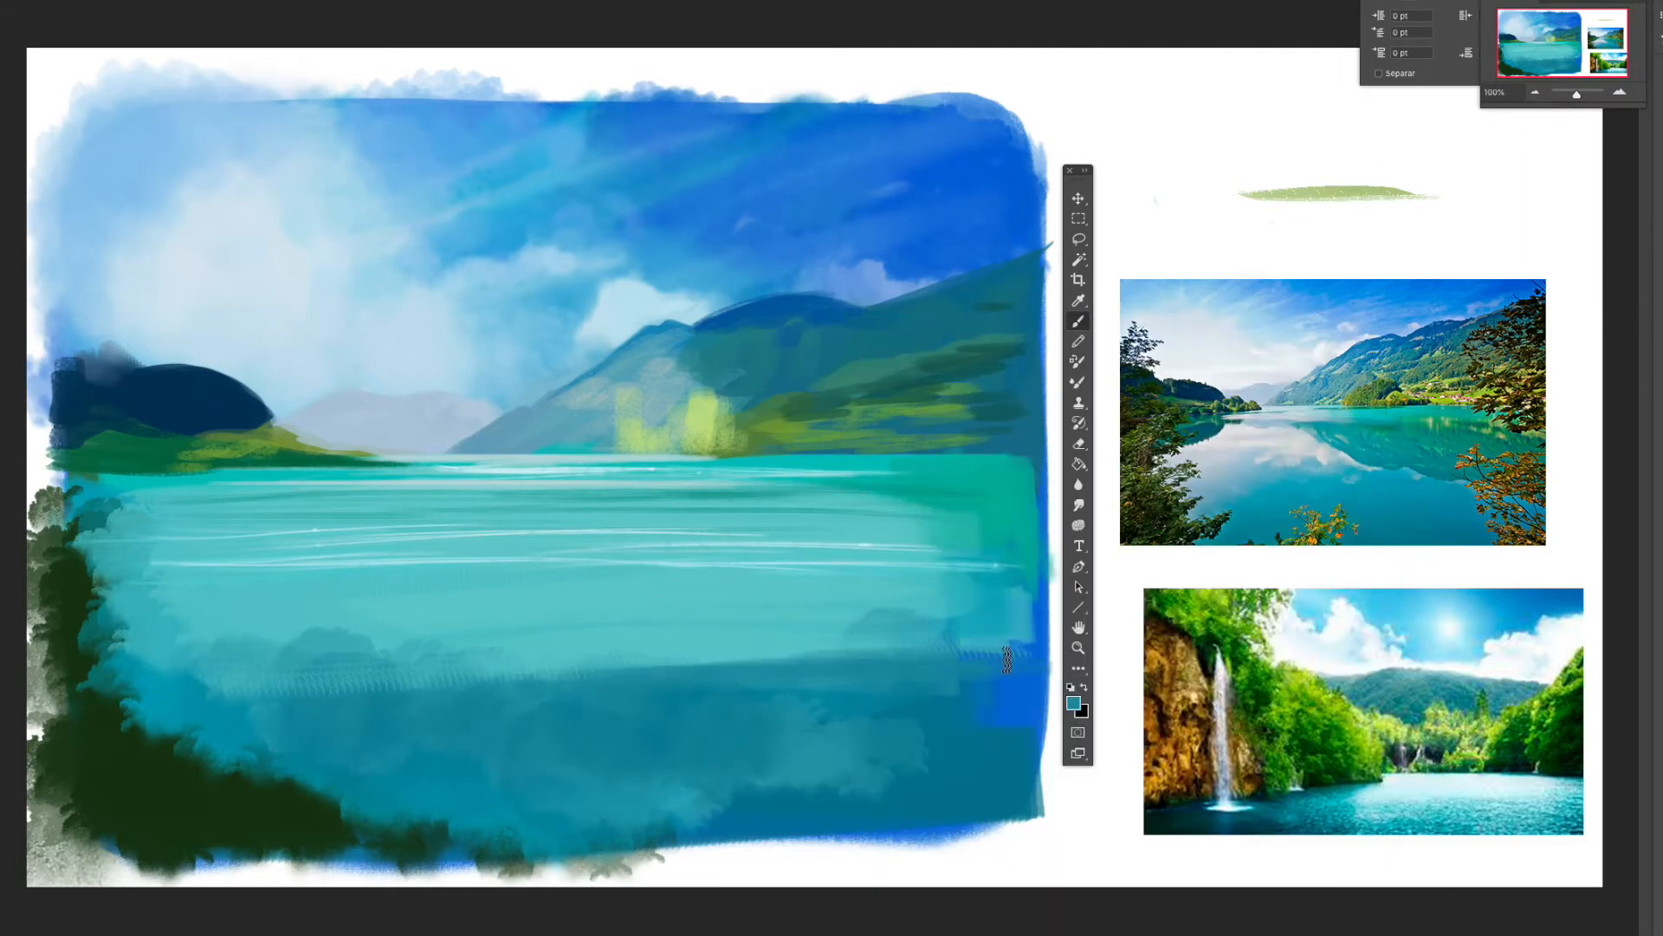
Add a teal stroke along the edge of the dark water and blend that edge with the Smudge tool
right_click(698, 659)
click(1136, 786)
drag(1023, 650, 486, 652)
mouse_move(312, 611)
mouse_down()
mouse_move(480, 609)
mouse_move(397, 617)
mouse_up()
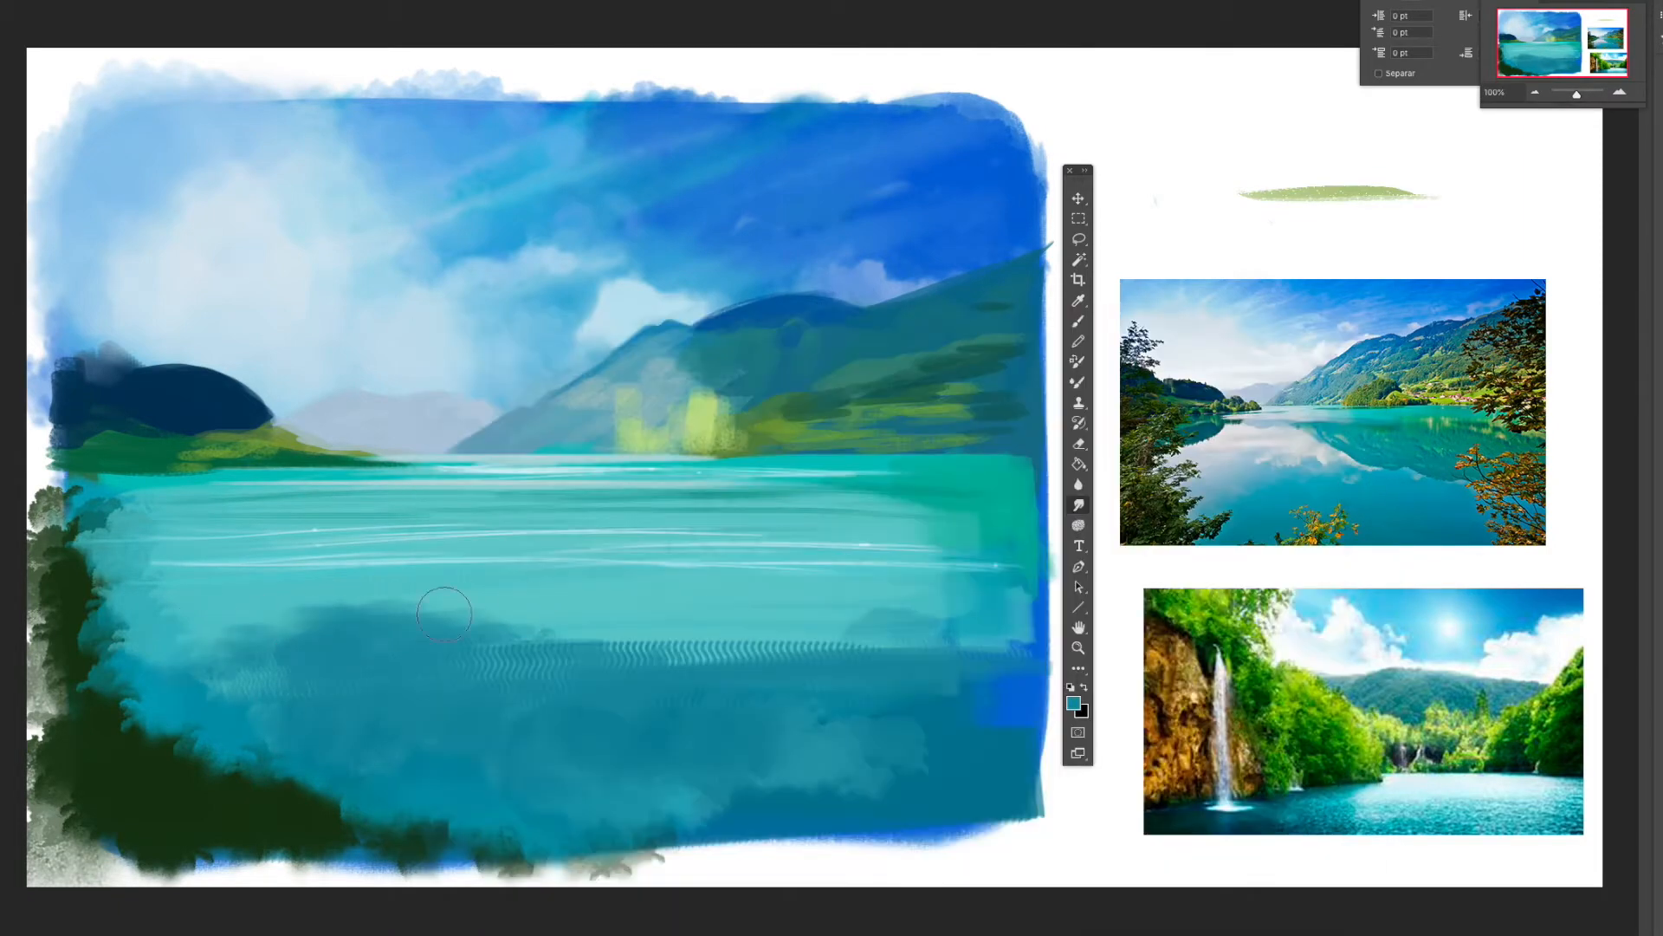
drag(507, 620, 208, 645)
drag(919, 650, 186, 674)
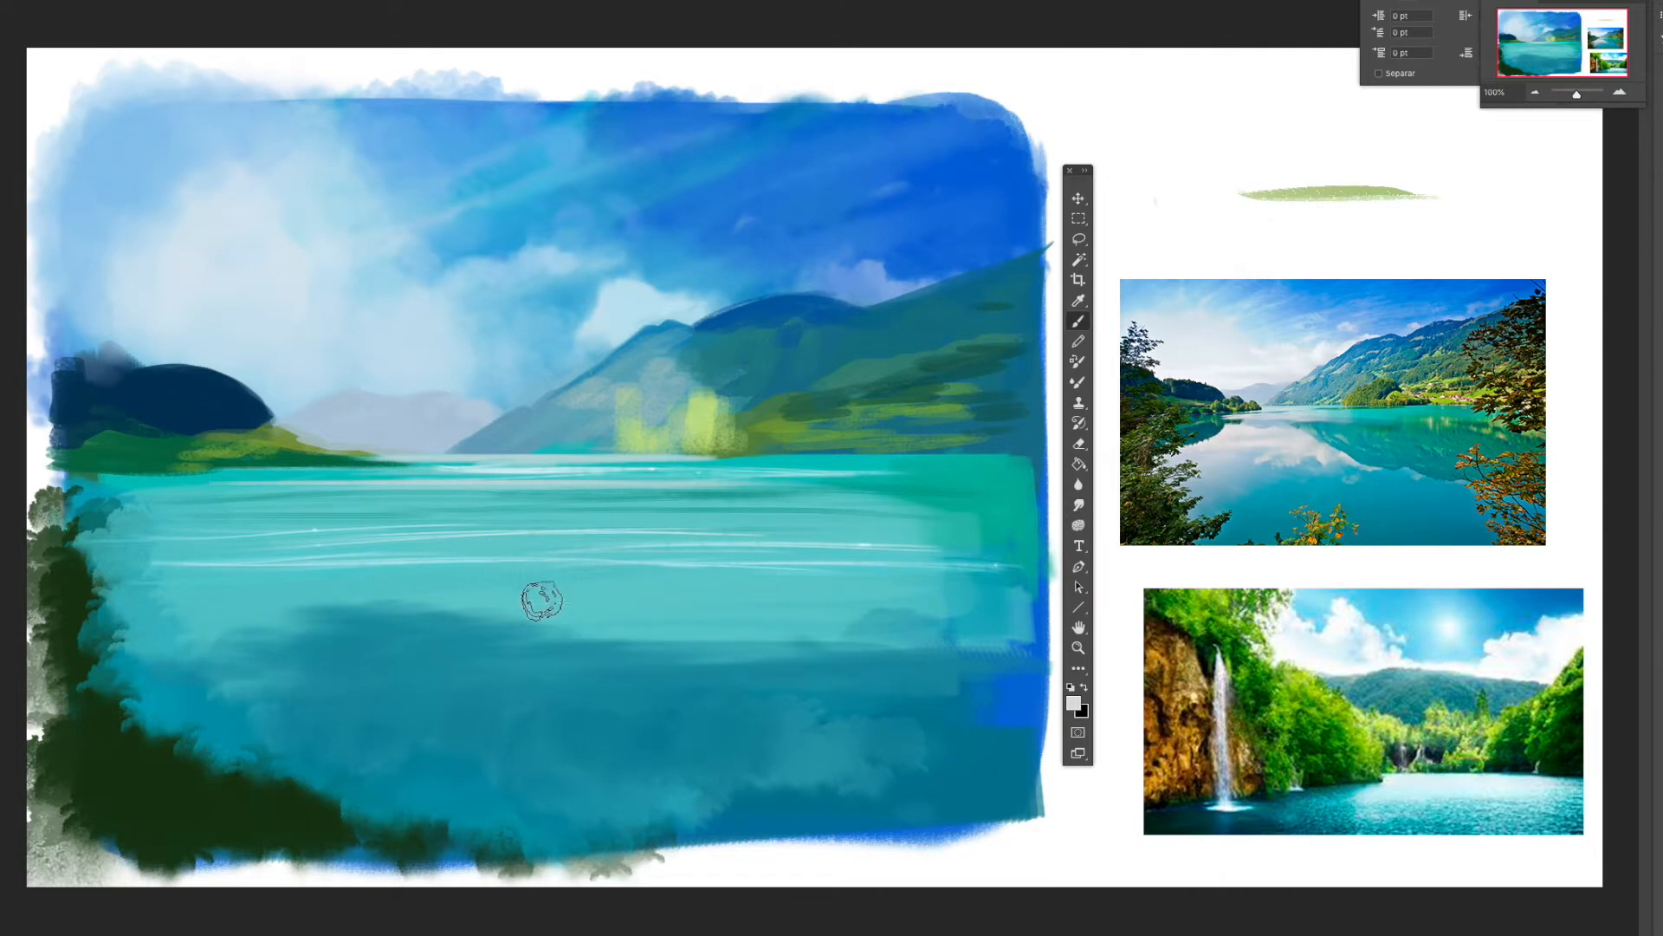
Paint a pale cloud reflection on the left half of the lake with Cloud Brush 2 and smudge it
right_click(531, 611)
scroll(1148, 721, down, 10)
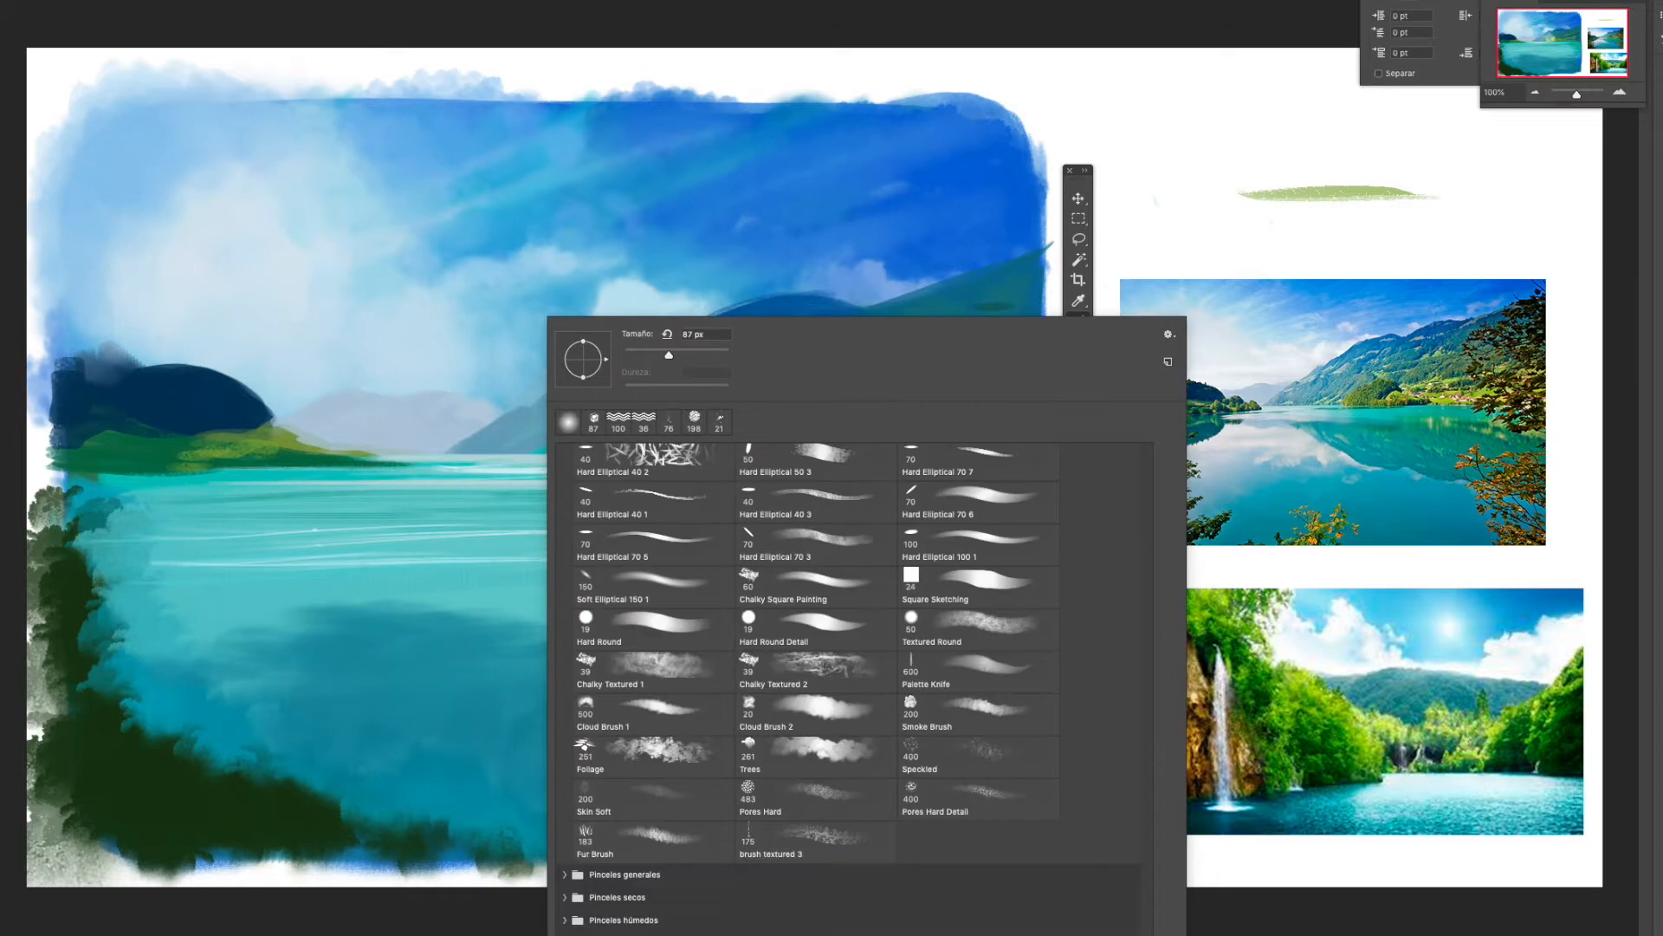
click(842, 717)
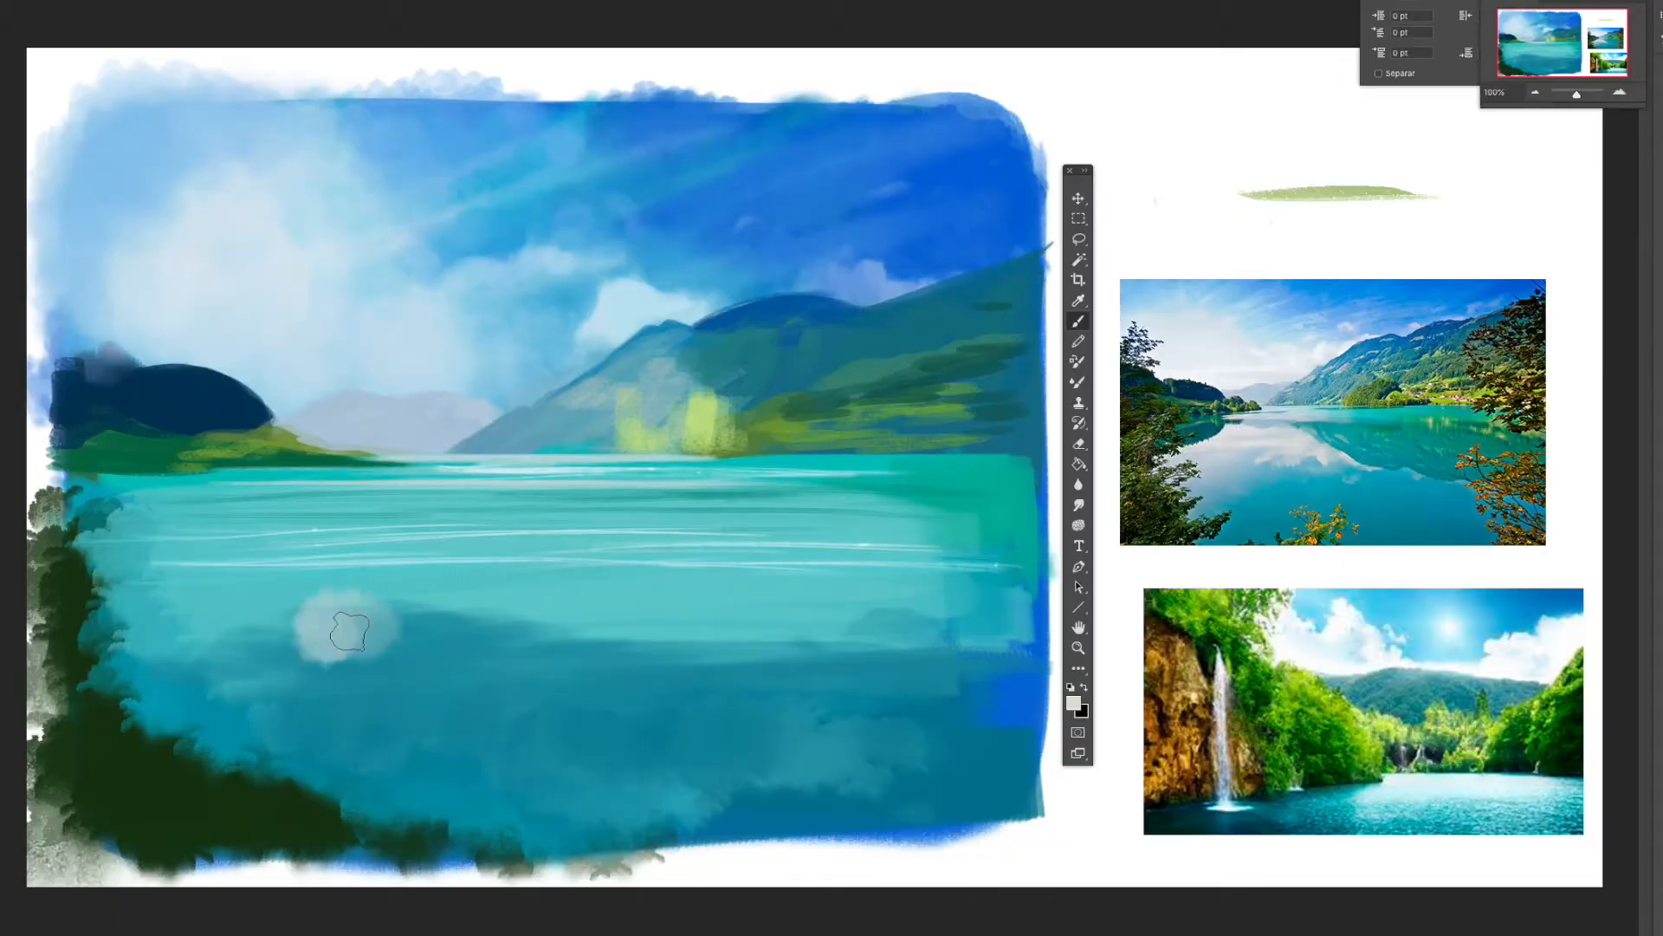
drag(350, 632, 693, 671)
click(1079, 505)
Paint dark blue water on the lower right of the lake with a sampled colour and smudge it upward
key(b)
alt+click(953, 727)
drag(918, 745, 814, 767)
drag(1022, 663, 762, 650)
click(1078, 505)
drag(970, 702, 936, 633)
Sample dark green from the lake photo, paint and smudge the right mountain's reflection, and add small dark patches mid-lake
key(b)
alt+click(1537, 456)
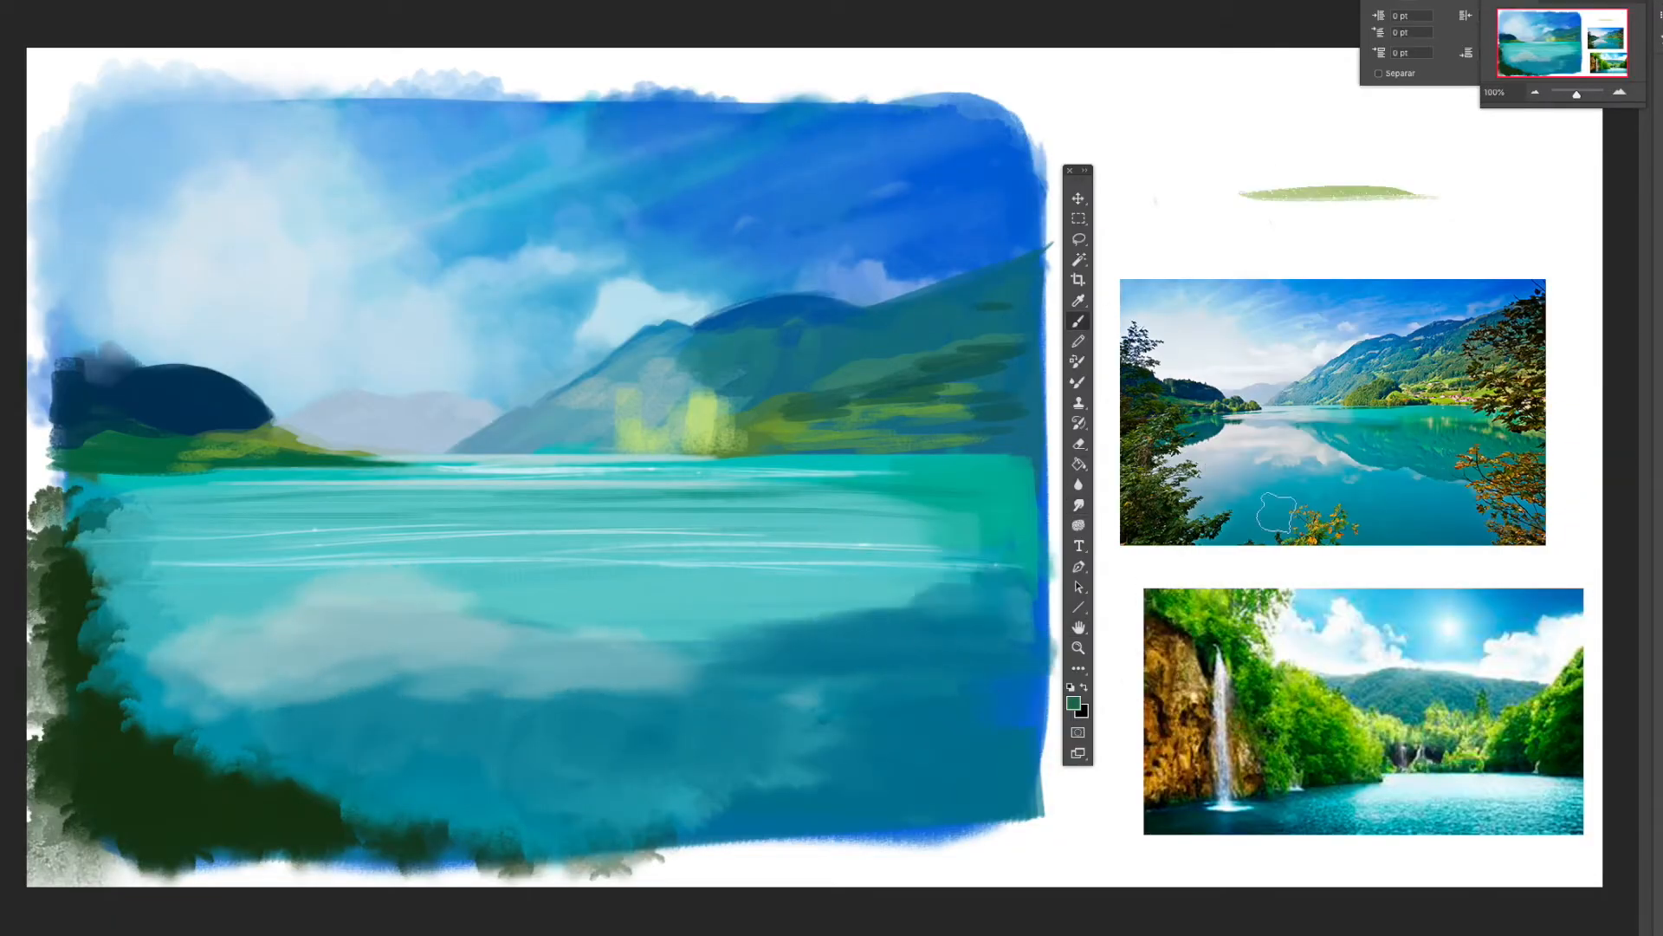
drag(1031, 555, 806, 589)
click(1078, 506)
drag(1013, 616, 779, 589)
key(b)
drag(622, 646, 655, 646)
Sample the pale cloud reflection in the lake photo, brush it over the lake's left side and smudge it
alt+click(1252, 444)
drag(252, 537, 130, 607)
drag(424, 520, 190, 641)
click(1078, 505)
drag(112, 555, 100, 624)
Paint brown-green foliage up the painting's left edge with a colour sampled from the lake photo's trees
alt+click(1176, 399)
right_click(184, 537)
drag(82, 563, 86, 683)
drag(58, 304, 58, 520)
drag(111, 529, 89, 579)
drag(91, 581, 148, 732)
Shade the right mountains, their reflection, the lower lake and the foreground foliage with soft sampled teal shadows
right_click(949, 555)
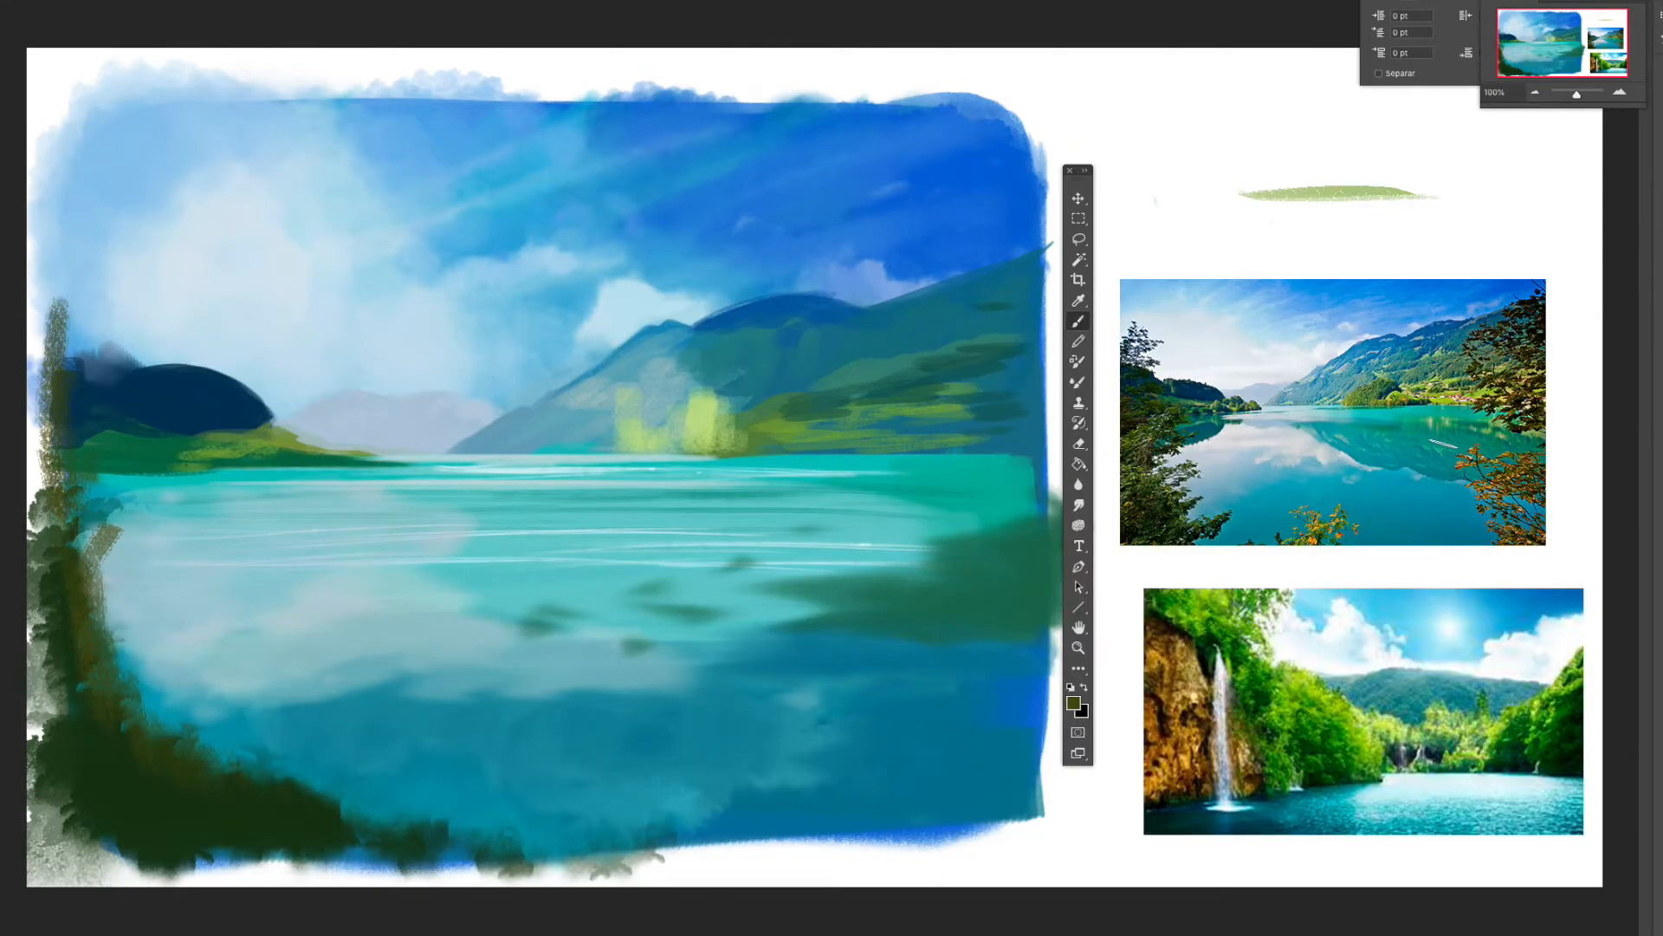
alt+click(772, 681)
right_click(827, 642)
click(887, 421)
right_click(931, 520)
drag(1038, 354, 1078, 356)
mouse_move(799, 396)
mouse_down()
mouse_move(724, 414)
mouse_move(1024, 297)
mouse_move(908, 445)
mouse_up()
mouse_move(1024, 578)
mouse_down()
mouse_move(1022, 508)
mouse_move(1028, 606)
mouse_move(661, 831)
mouse_move(954, 763)
mouse_move(962, 624)
mouse_up()
mouse_move(653, 817)
mouse_down()
mouse_move(182, 809)
mouse_move(77, 667)
mouse_up()
Add soft shadows over the left shore, the far mountain and the upper lake on both sides
mouse_move(169, 447)
mouse_down()
mouse_move(104, 424)
mouse_move(363, 462)
mouse_up()
right_click(510, 450)
click(567, 423)
click(485, 450)
mouse_move(485, 450)
mouse_down()
mouse_move(330, 428)
mouse_move(130, 465)
mouse_move(260, 475)
mouse_move(252, 502)
mouse_up()
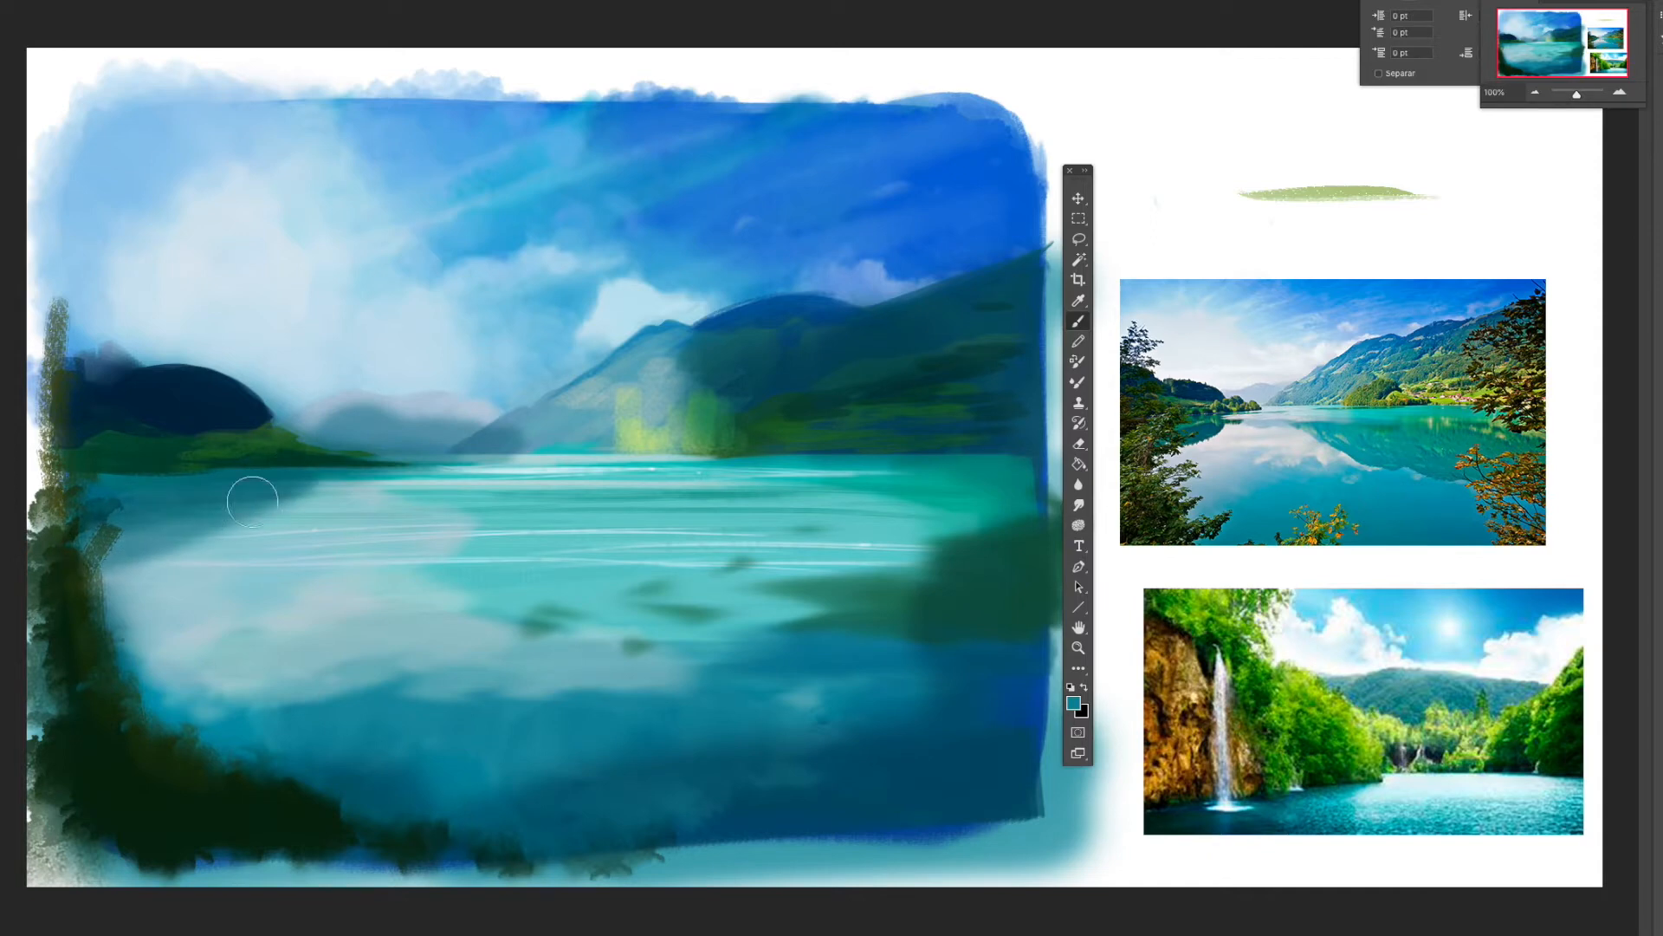
mouse_move(921, 557)
mouse_down()
mouse_move(647, 456)
mouse_move(958, 549)
mouse_move(785, 425)
mouse_move(606, 398)
mouse_up()
Erase the shading from the lit parts of the far and central mountains and set the Multiply layer's opacity to 64%
drag(492, 442, 470, 430)
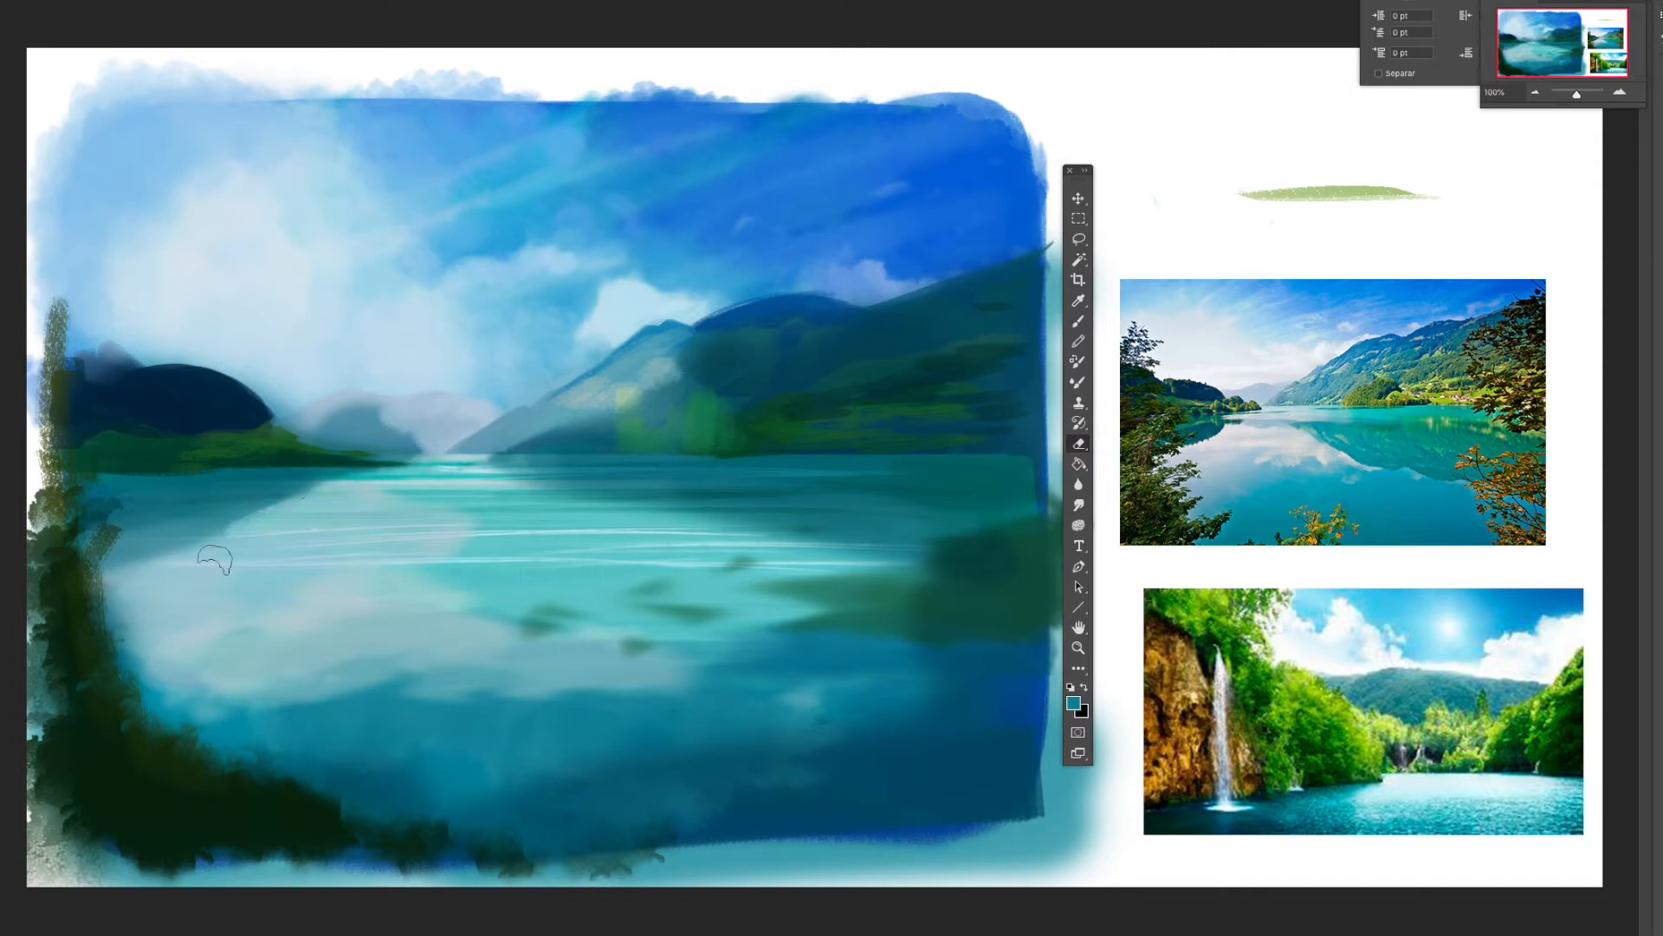
mouse_move(661, 360)
mouse_down()
mouse_move(745, 342)
mouse_move(824, 372)
mouse_up()
drag(531, 448, 598, 446)
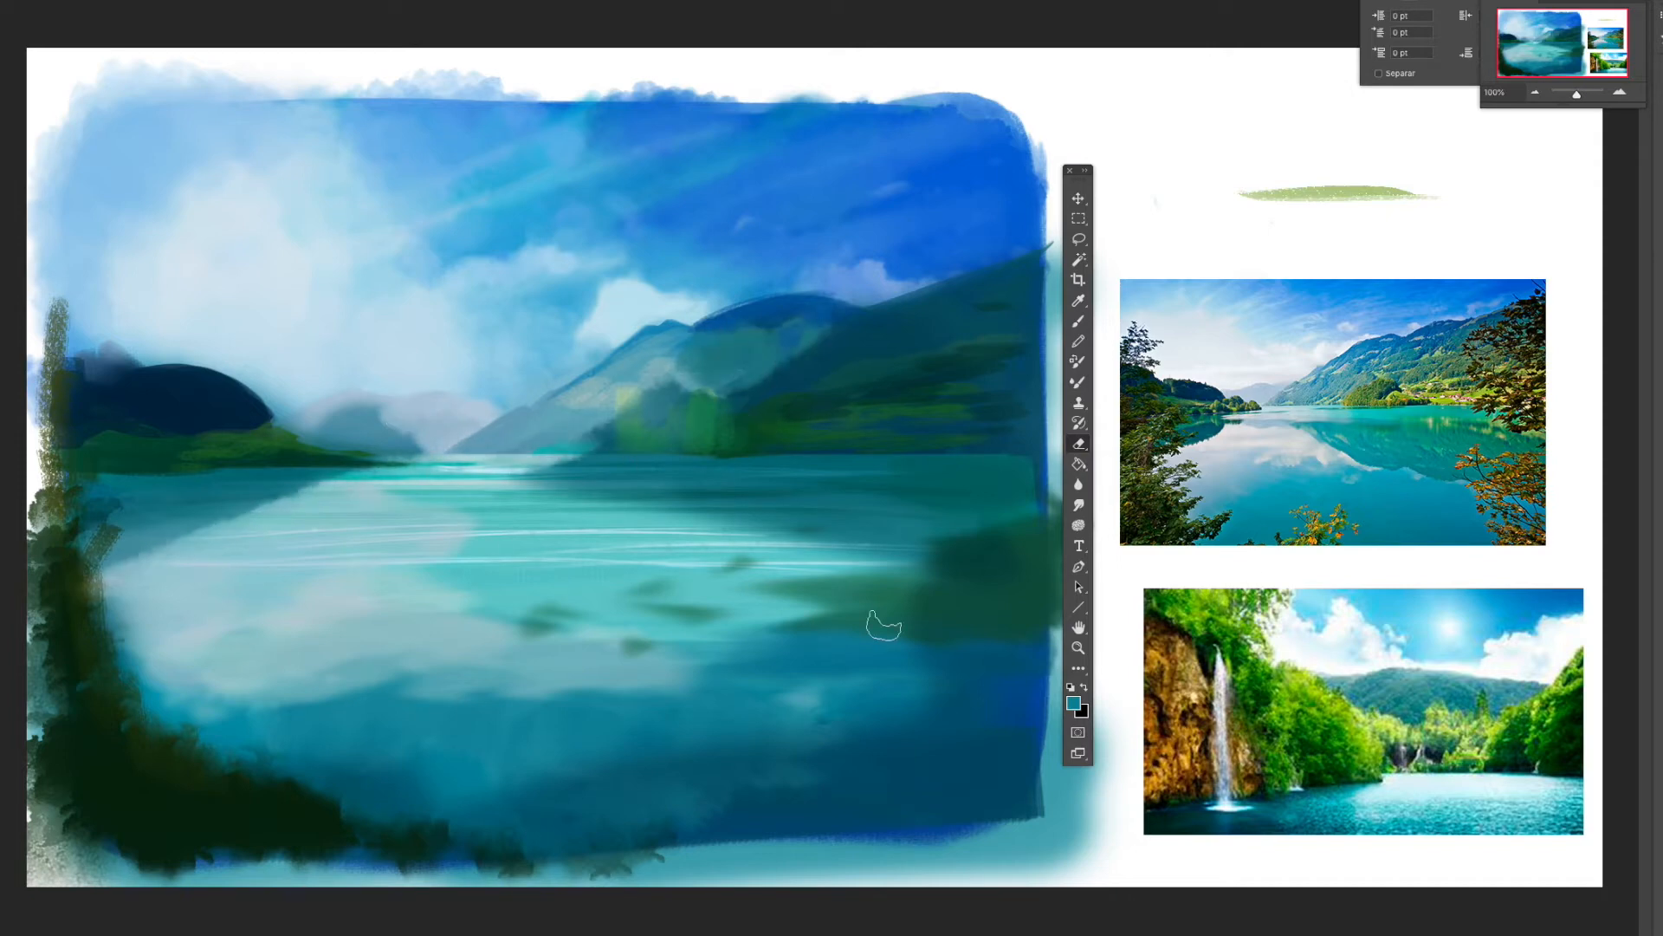
drag(1560, 263, 1558, 266)
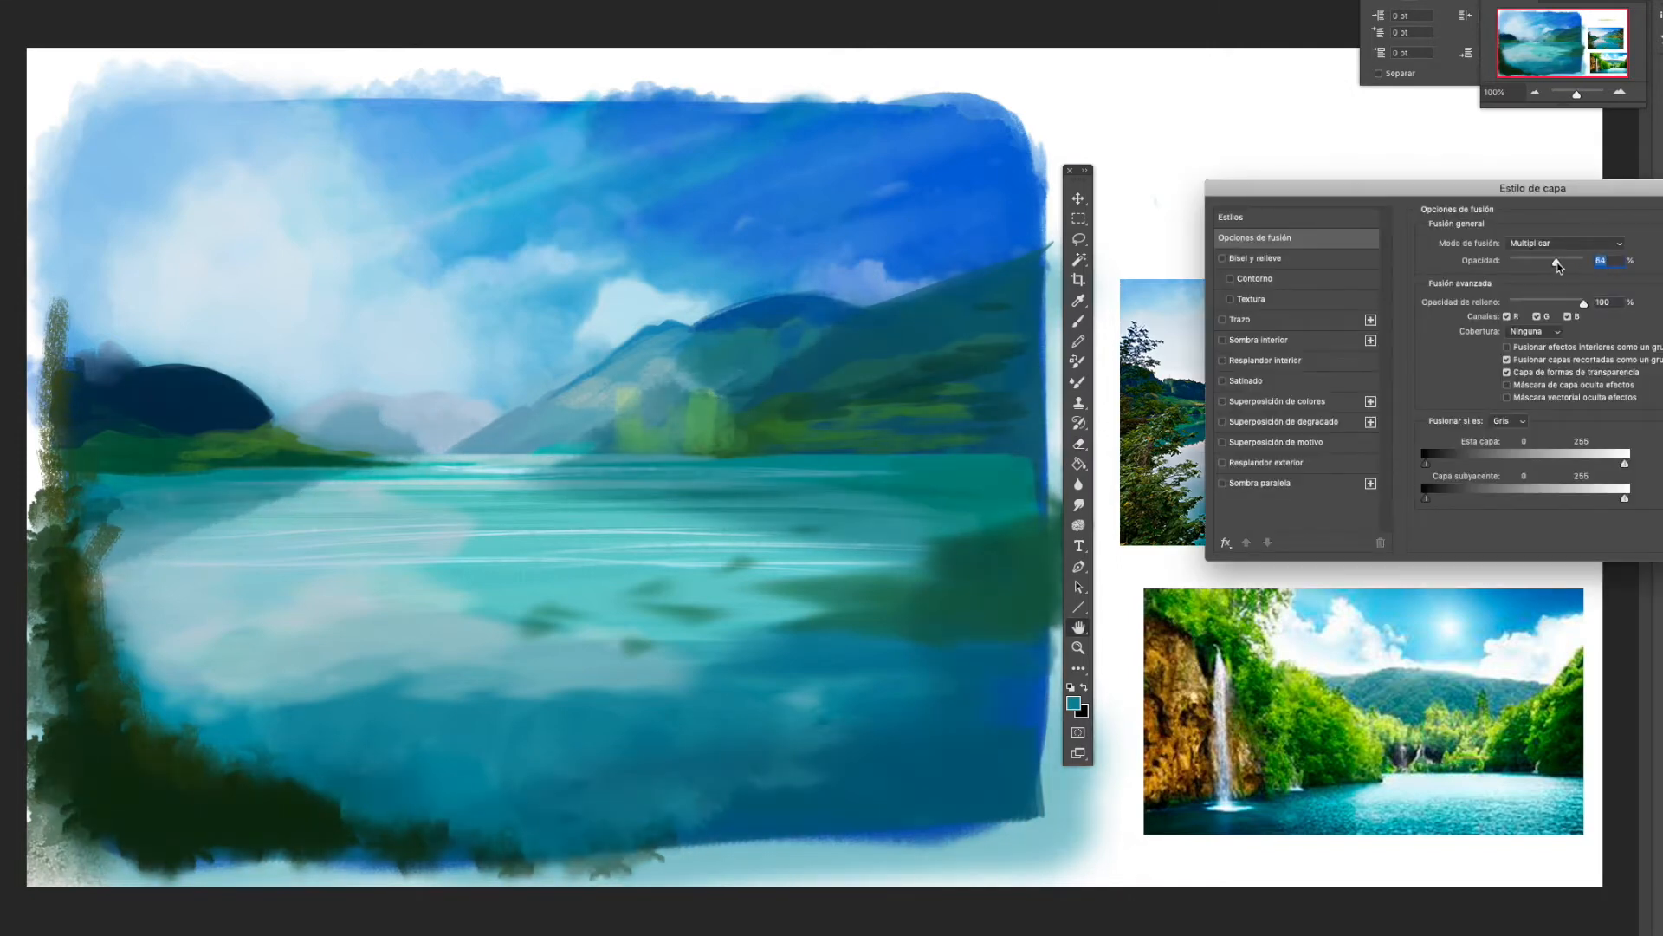
key(Return)
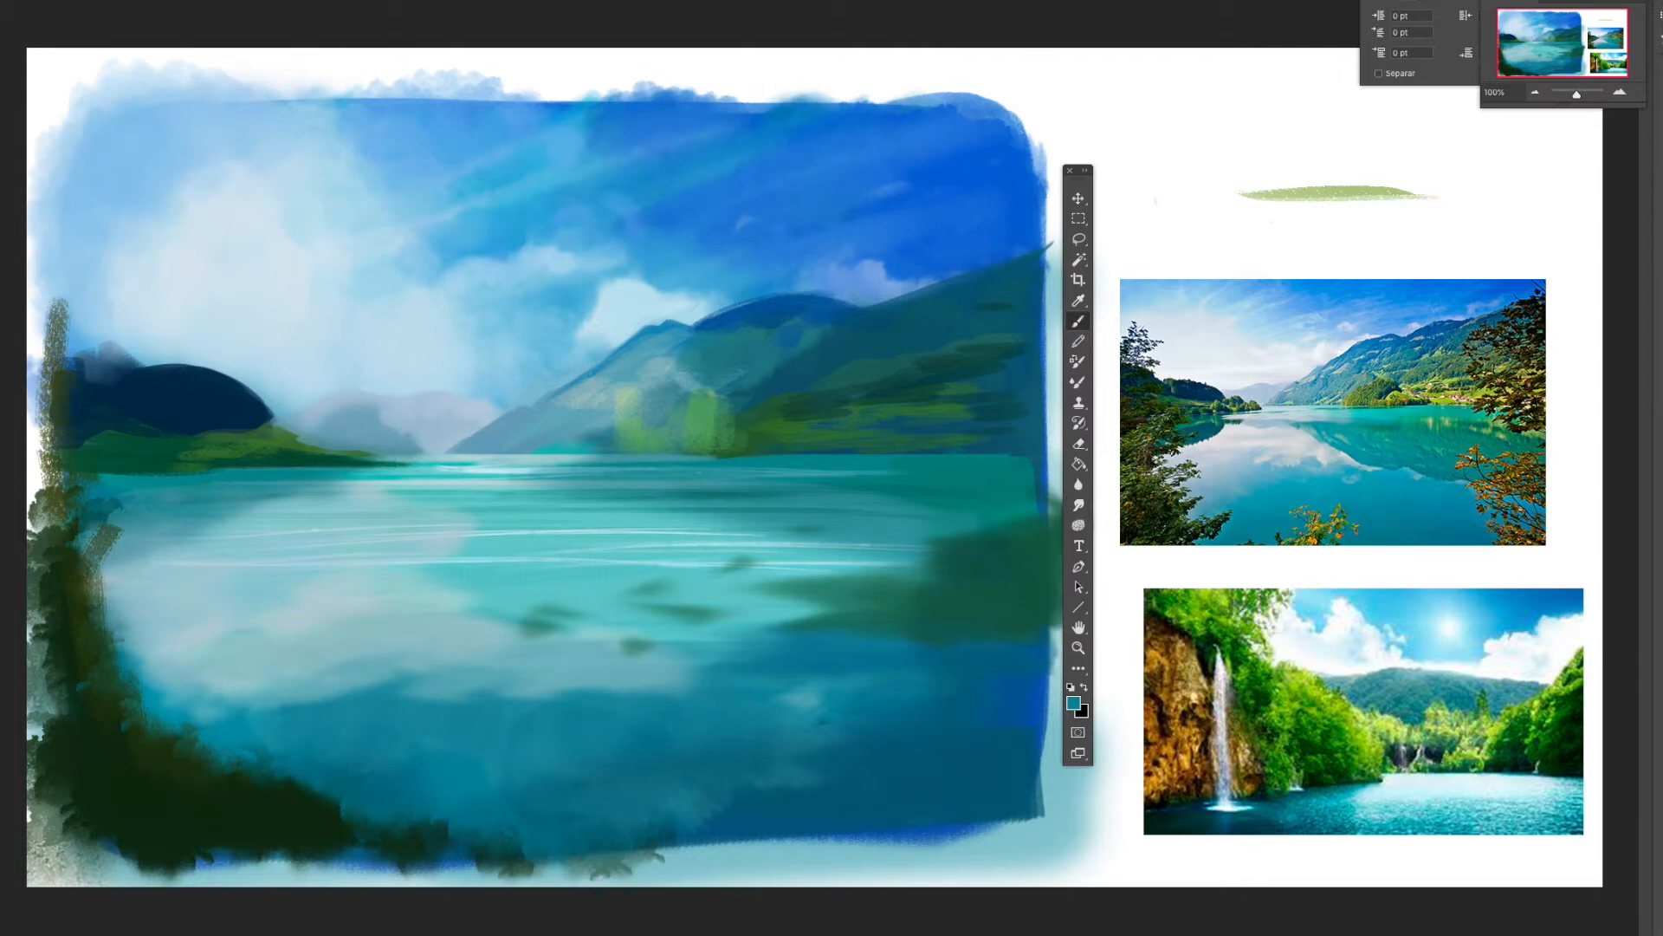
Choose a pale yellow based on the waterfall photo's sun and brush soft light over the clouds, mountains and lake
alt+click(1457, 625)
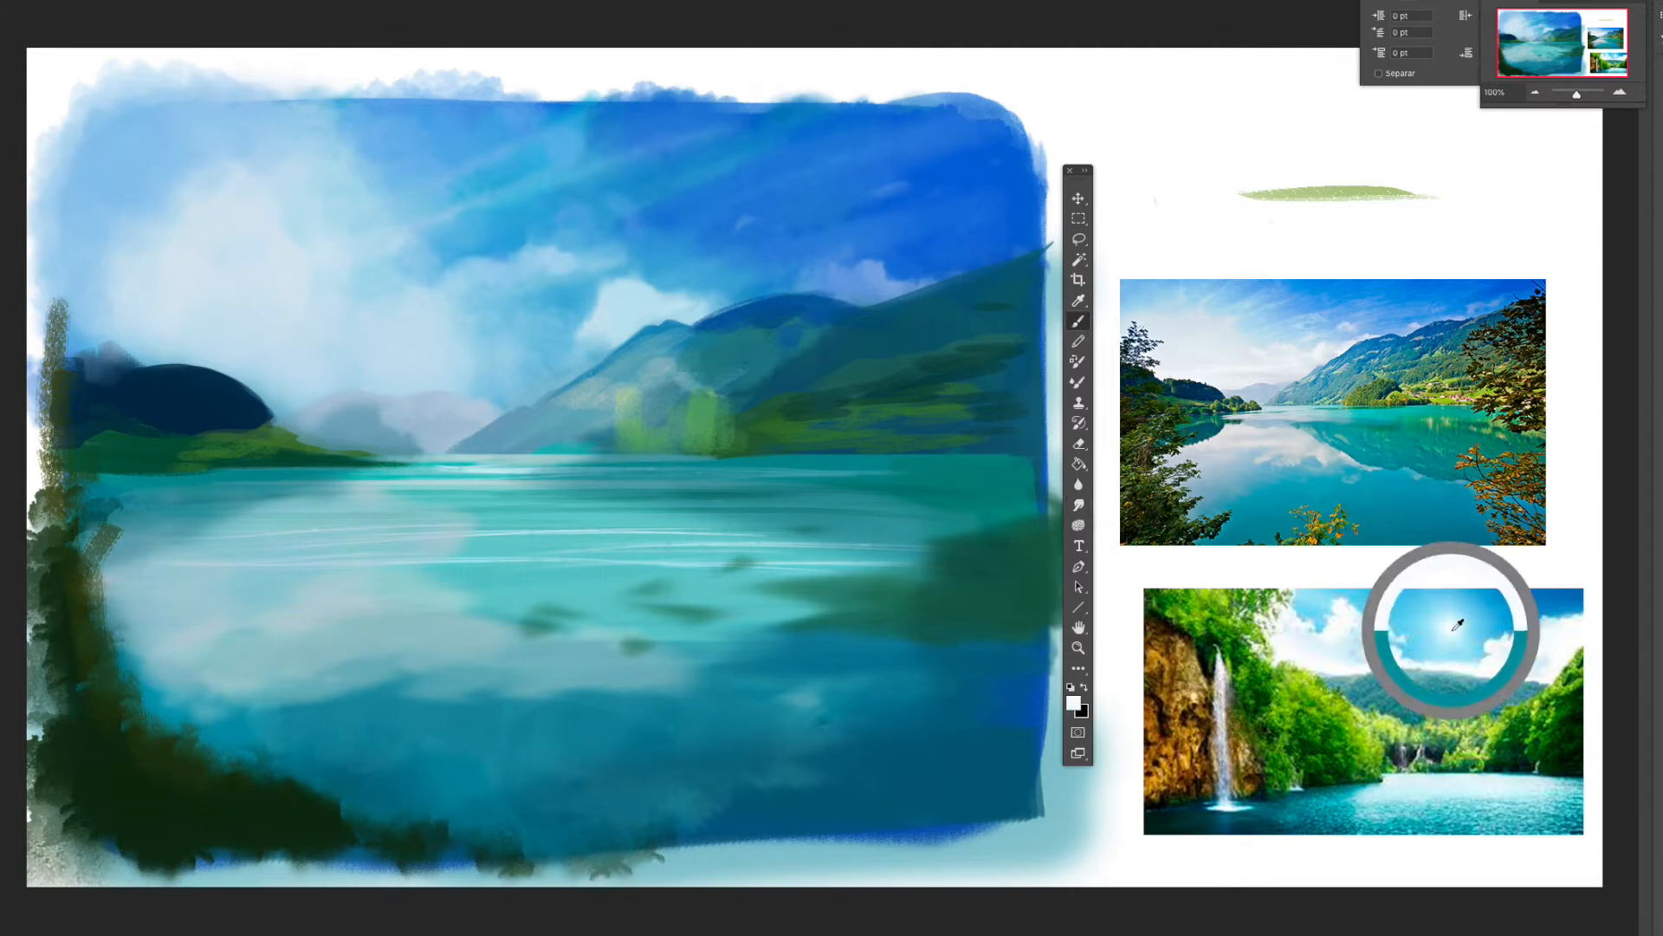
click(1073, 703)
click(1197, 797)
click(1356, 628)
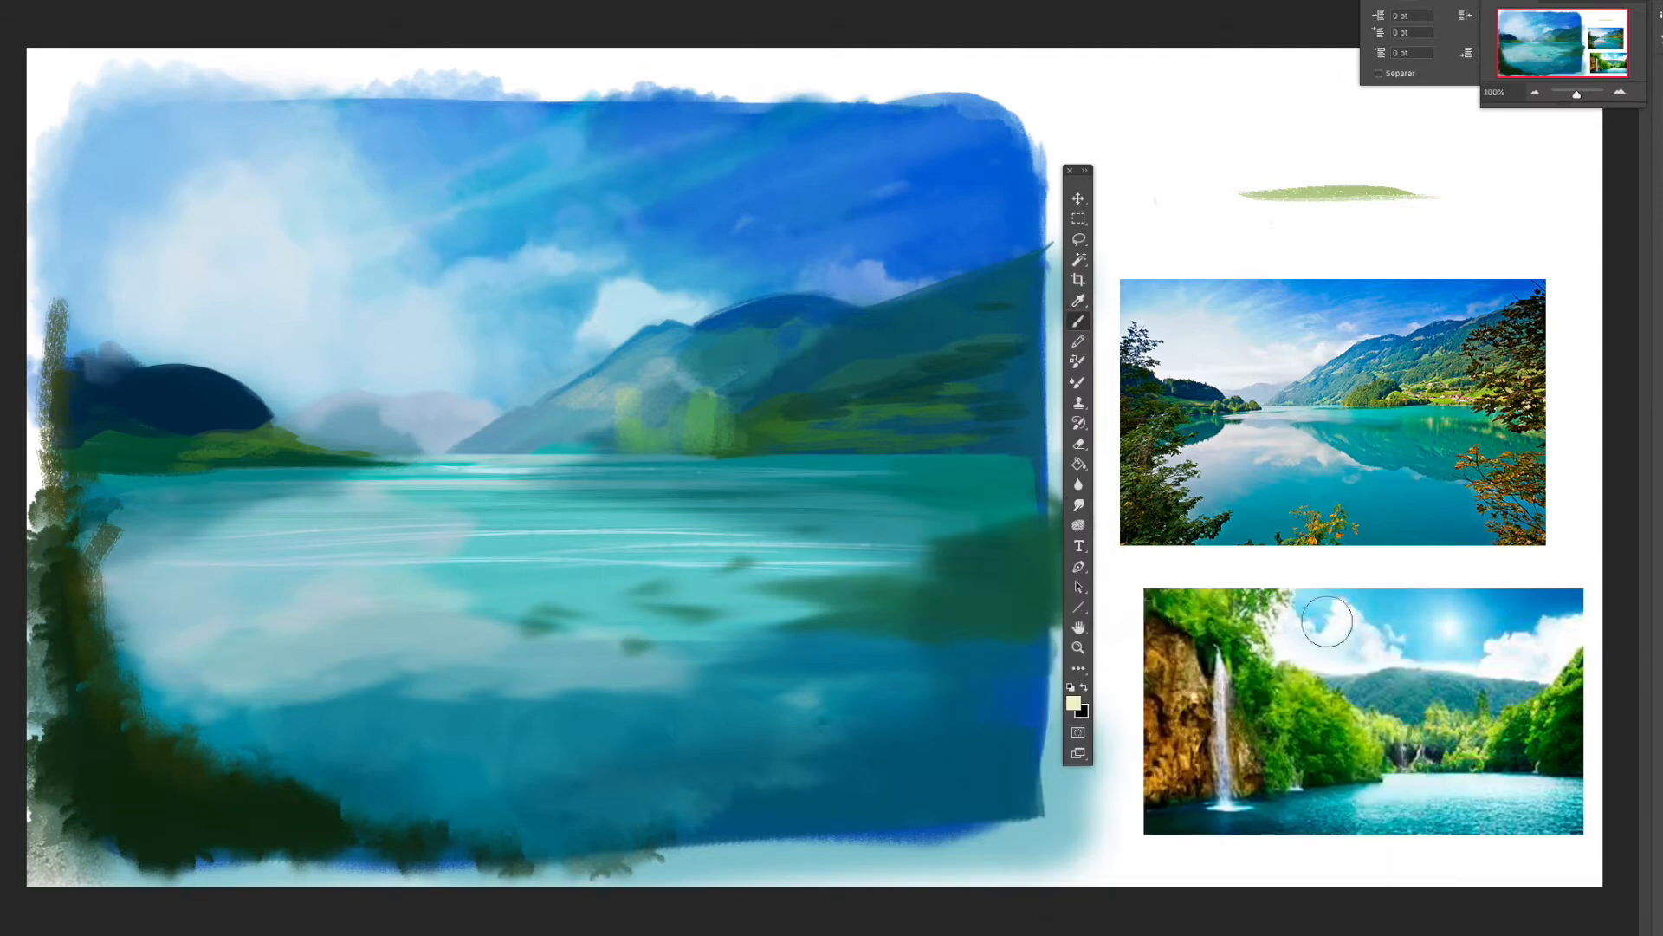
right_click(308, 282)
mouse_move(254, 282)
mouse_down()
mouse_move(222, 315)
mouse_move(190, 308)
mouse_move(176, 256)
mouse_up()
mouse_move(312, 338)
mouse_down()
mouse_move(370, 363)
mouse_move(401, 408)
mouse_move(569, 387)
mouse_move(668, 438)
mouse_move(728, 364)
mouse_move(737, 399)
mouse_move(901, 429)
mouse_up()
drag(759, 516, 757, 495)
drag(248, 397, 453, 439)
mouse_move(477, 640)
mouse_down()
mouse_move(334, 534)
mouse_move(356, 507)
mouse_up()
Set the Overlay light layer's opacity to 47% and its fill opacity to 58%, and fit the canvas in view
double_click(1656, 433)
drag(1584, 262, 1544, 261)
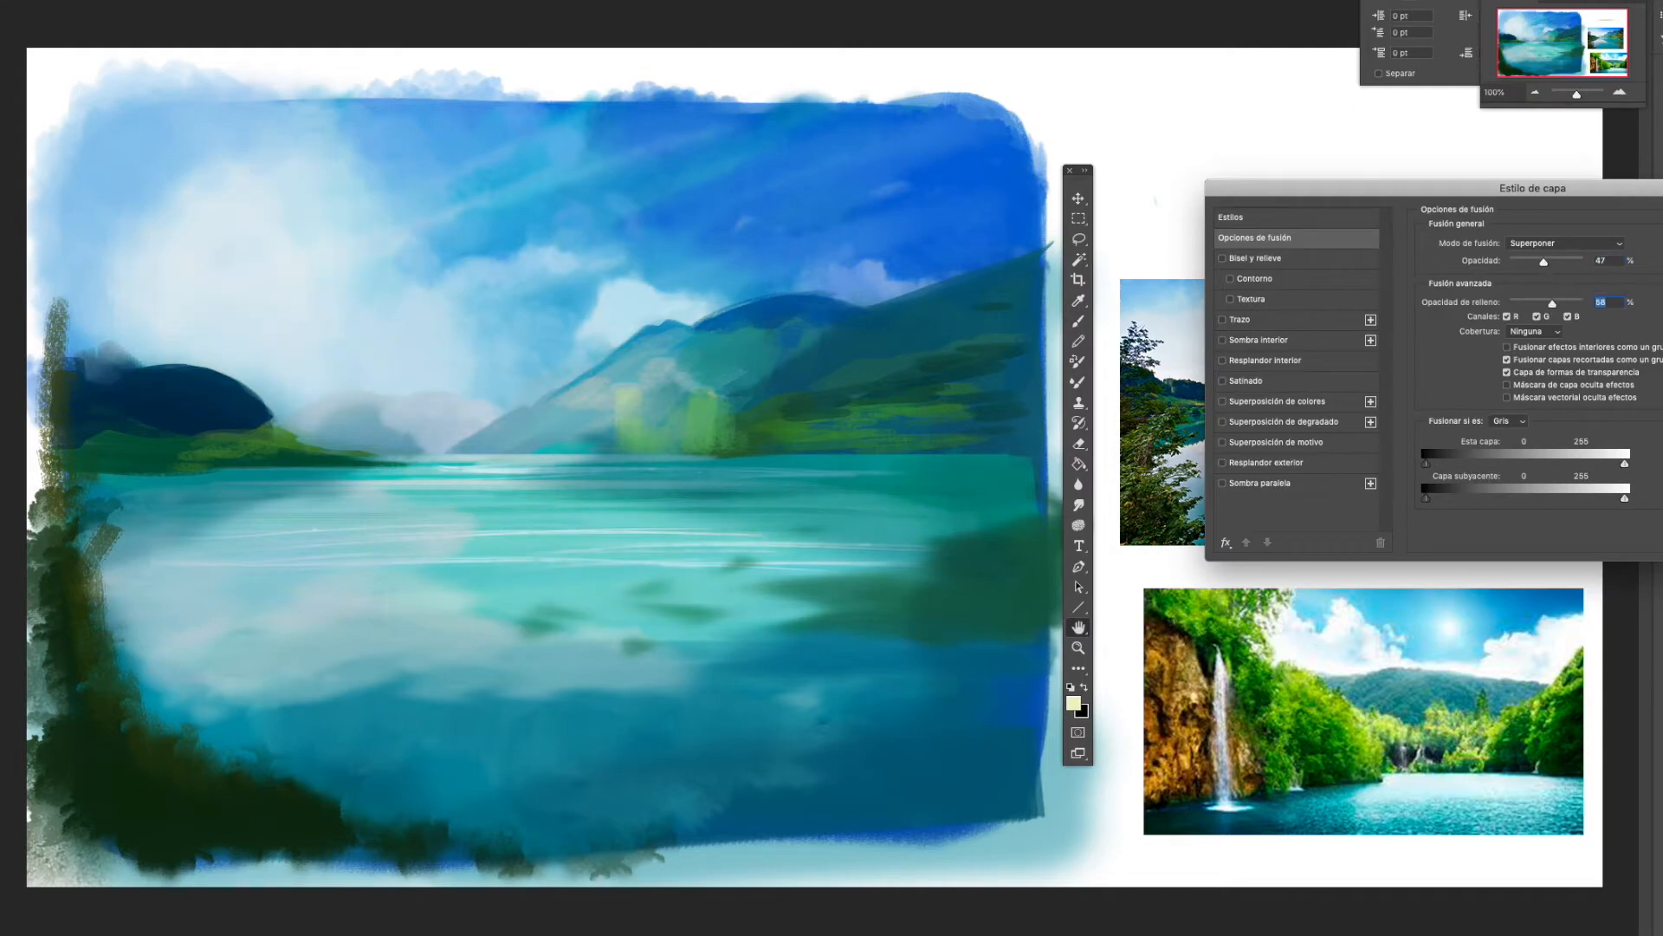
key(Return)
click(1625, 93)
key(ctrl+0)
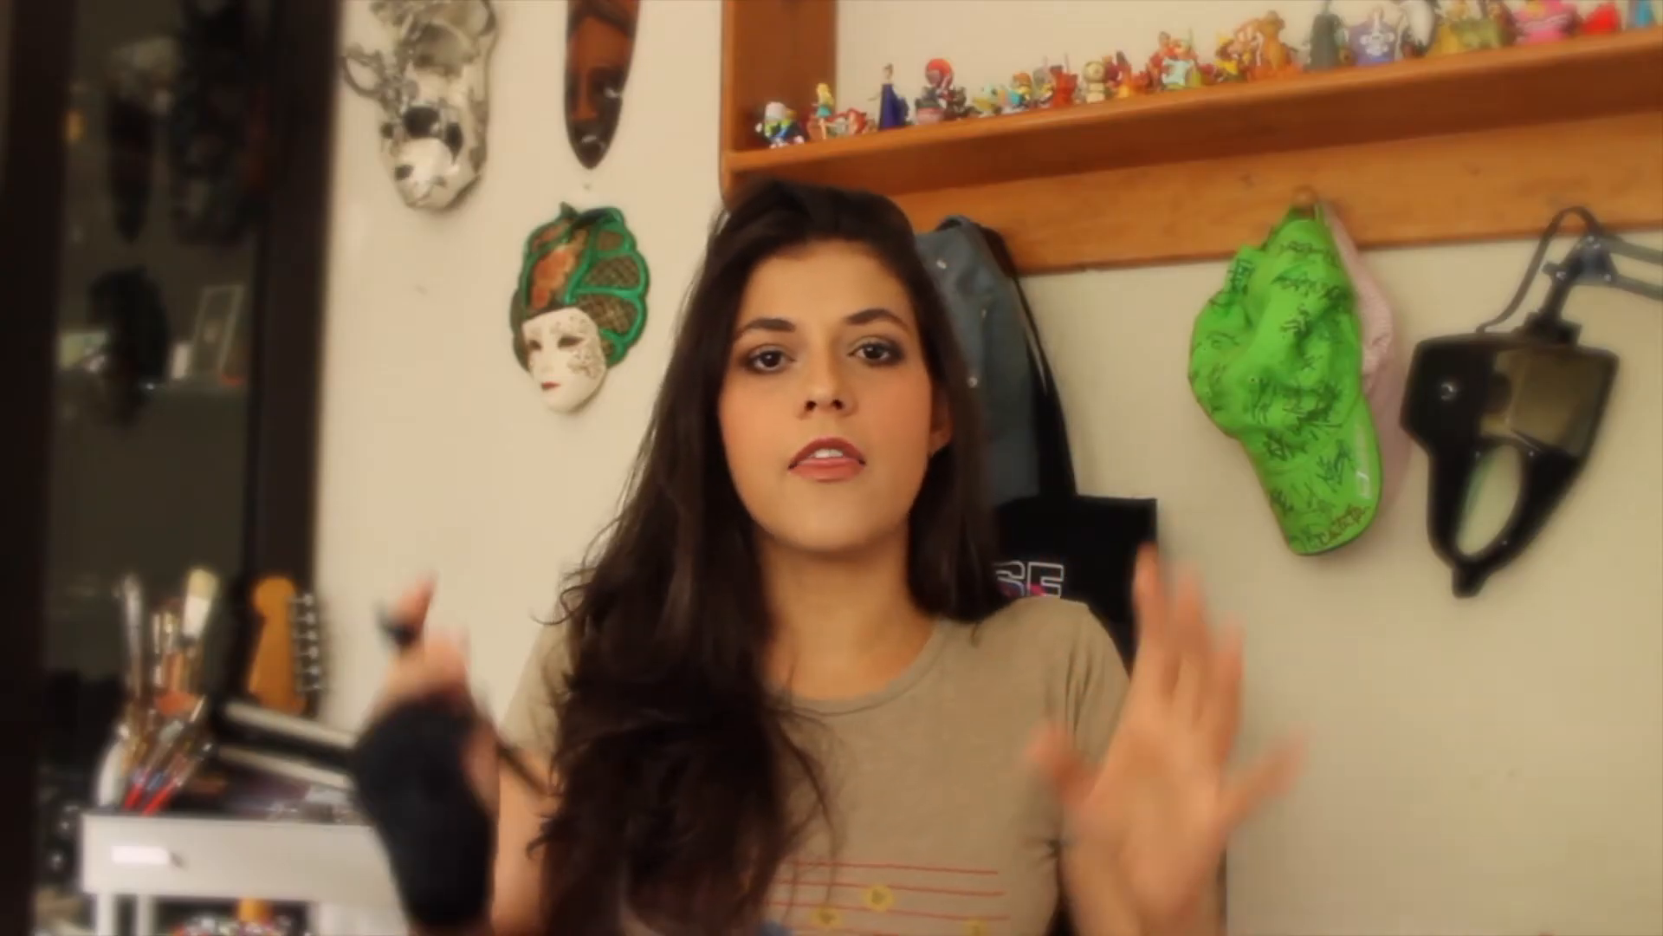